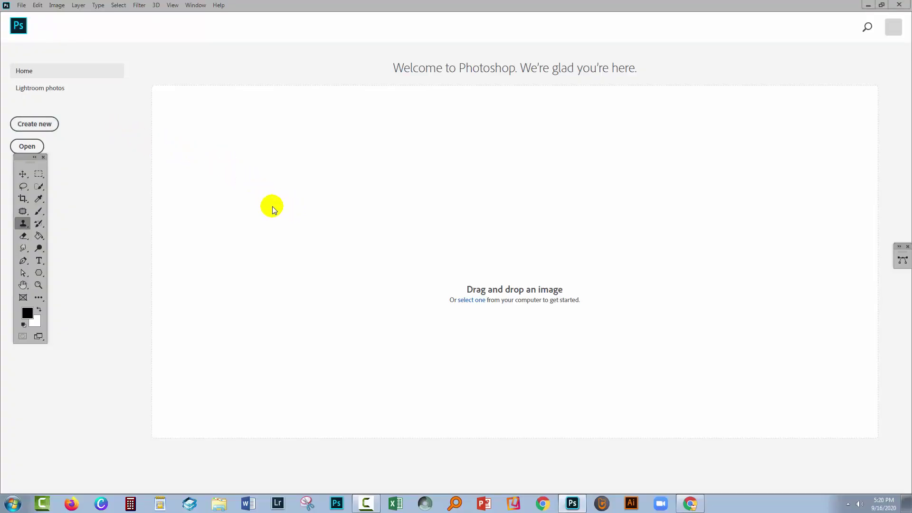
- Create a new custom 1920 × 1080 px document with a transparent Layer 1
{"action": "left_click", "coordinate": [47, 124]}
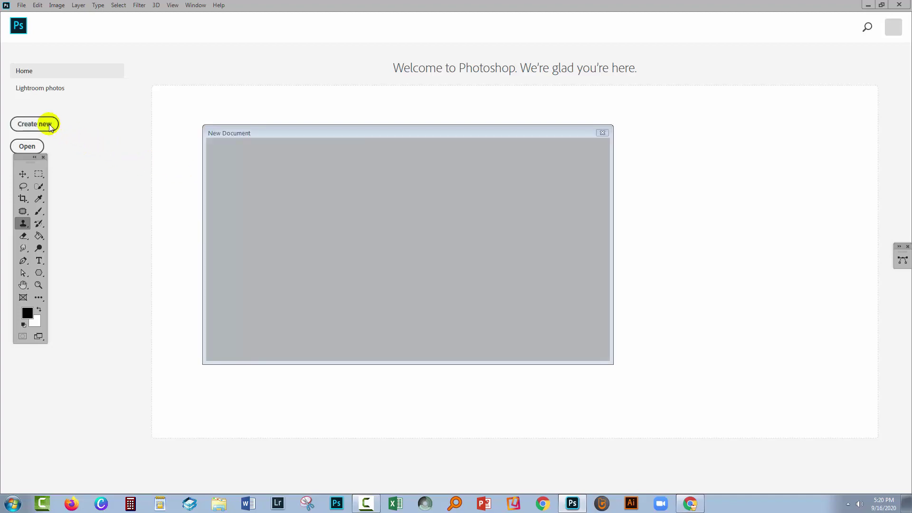
{"action": "left_click", "coordinate": [307, 233]}
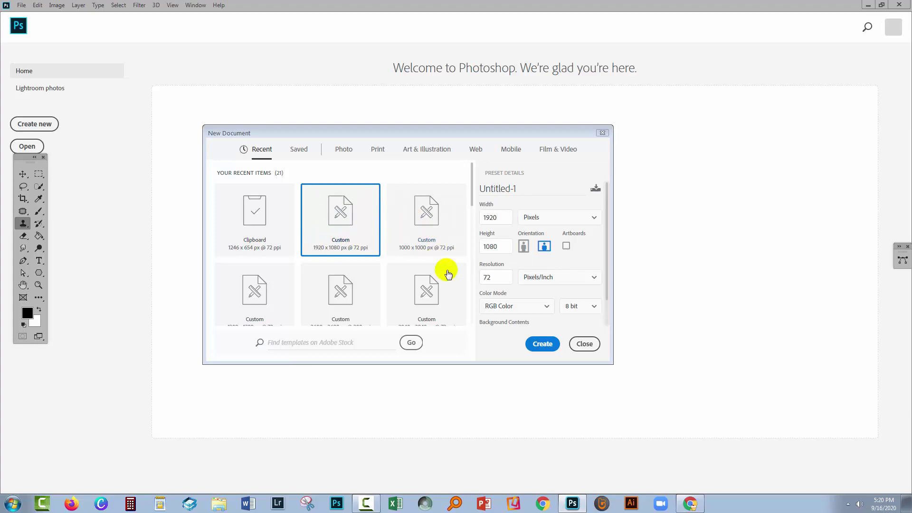
{"action": "left_click", "coordinate": [543, 345]}
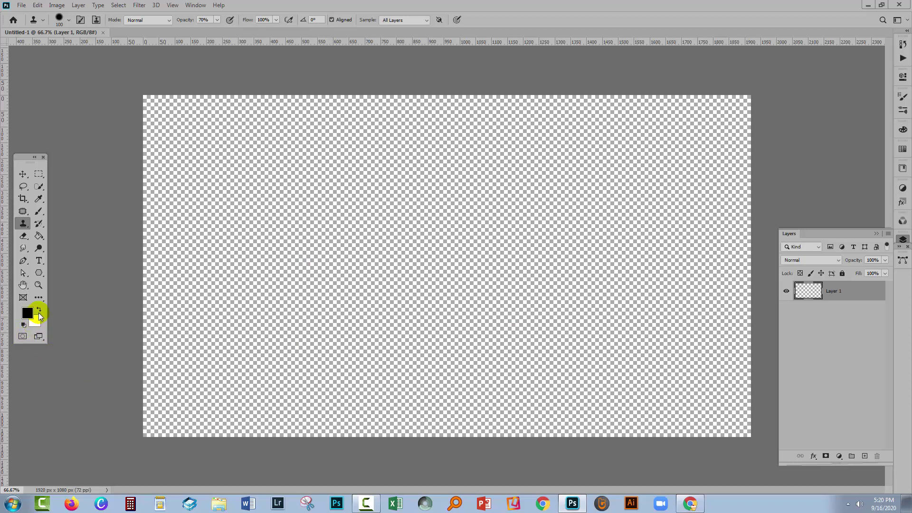
- Make white the foreground colour and paint-bucket fill Layer 1 solid white
{"action": "left_click", "coordinate": [39, 310]}
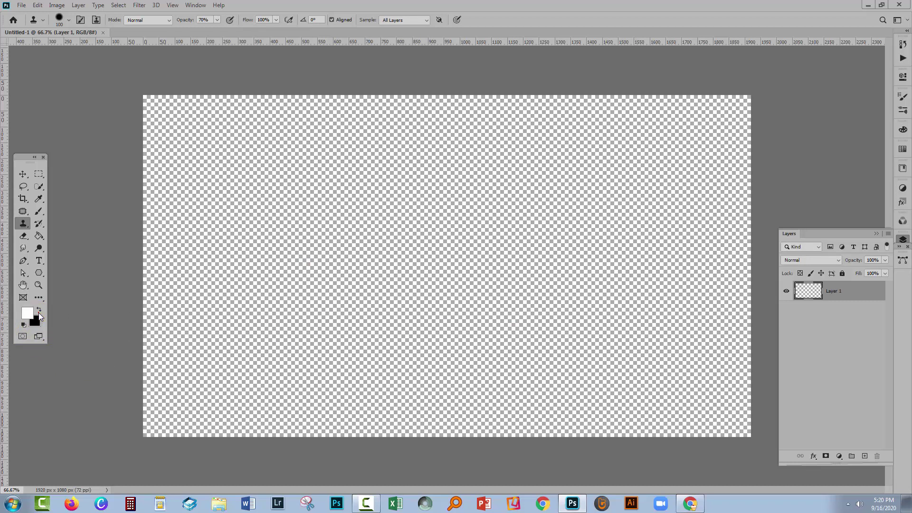
{"action": "left_click", "coordinate": [38, 237]}
{"action": "left_click", "coordinate": [311, 260]}
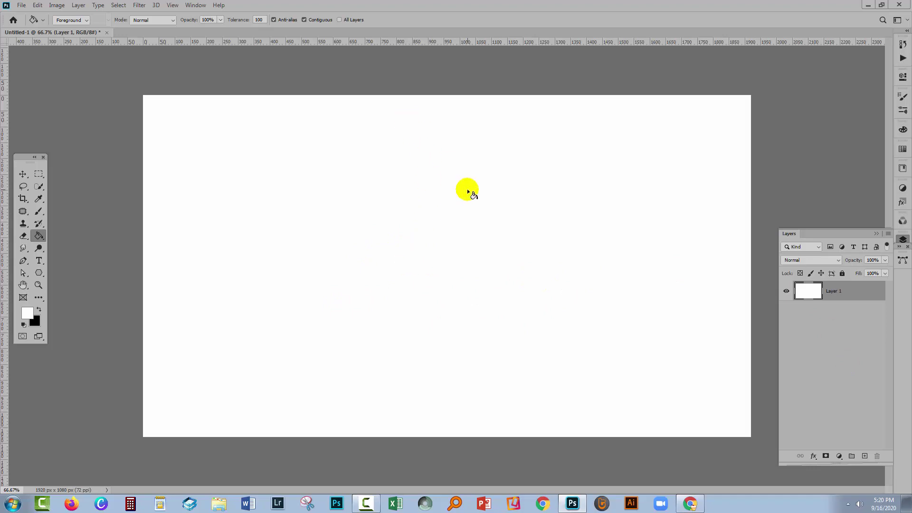
- Draw a 3-sided 100 × 100 px polygon near the canvas centre on a new Polygon 1 layer
{"action": "left_click", "coordinate": [39, 274]}
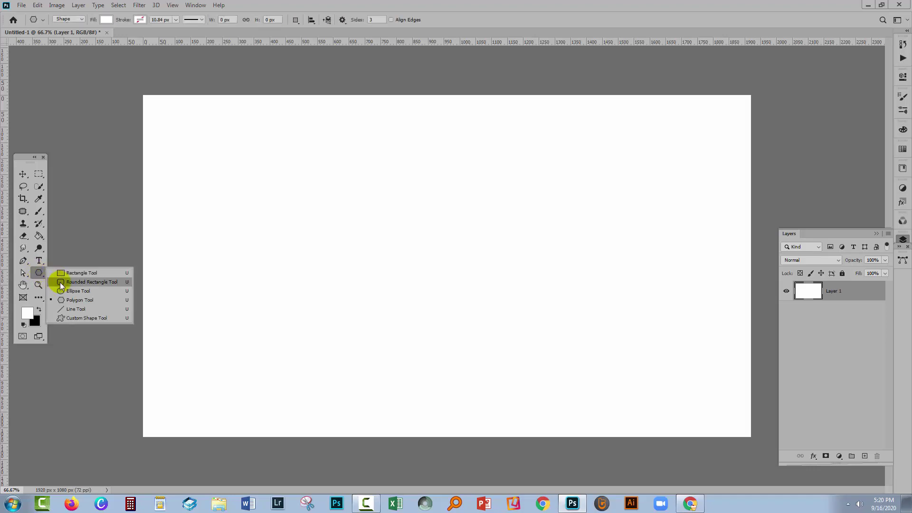
{"action": "left_click", "coordinate": [76, 301]}
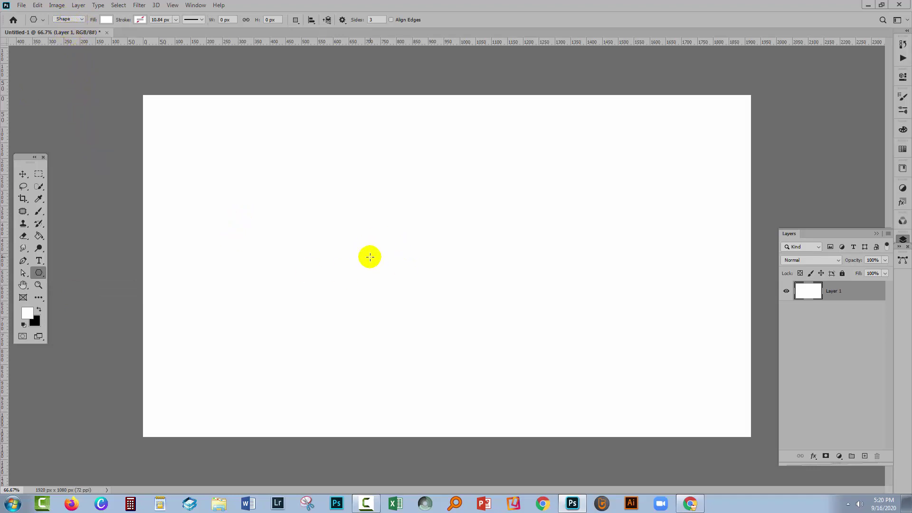
{"action": "left_click", "coordinate": [427, 235]}
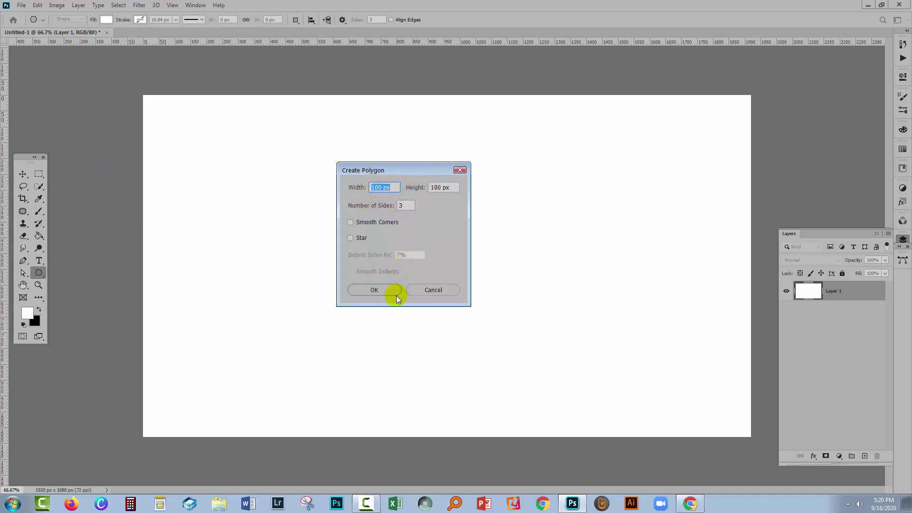
{"action": "left_click", "coordinate": [369, 290]}
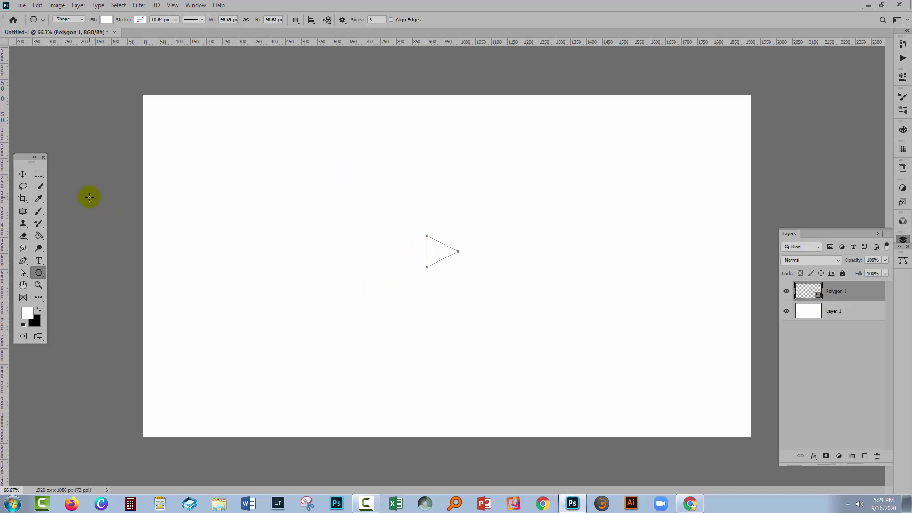
- Stretch the triangle leftward into a long, thin wedge about 1095 px wide
{"action": "left_click", "coordinate": [21, 174]}
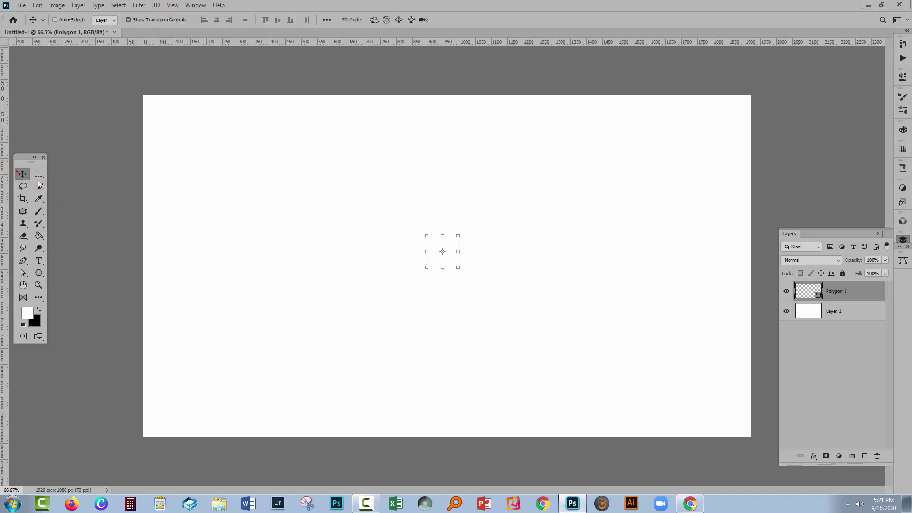
{"action": "left_click_drag", "start_coordinate": [426, 252], "coordinate": [111, 260]}
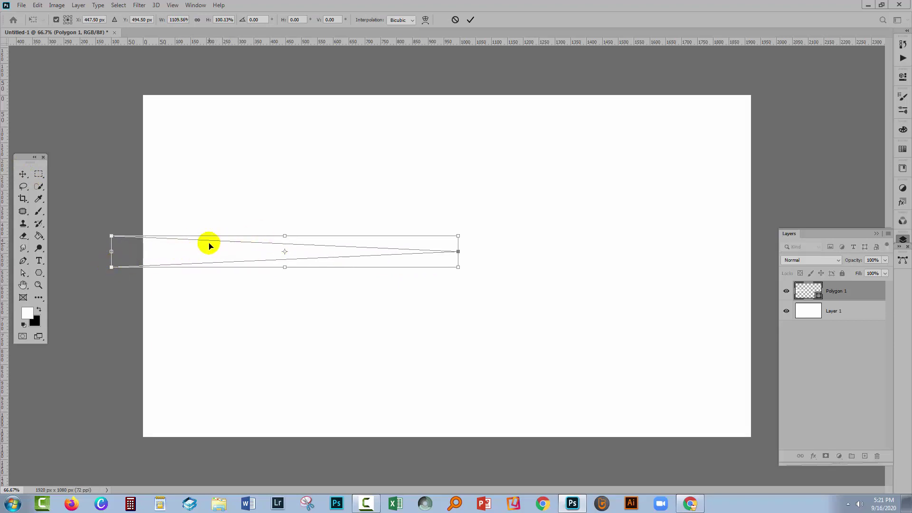
{"action": "left_click", "coordinate": [39, 274]}
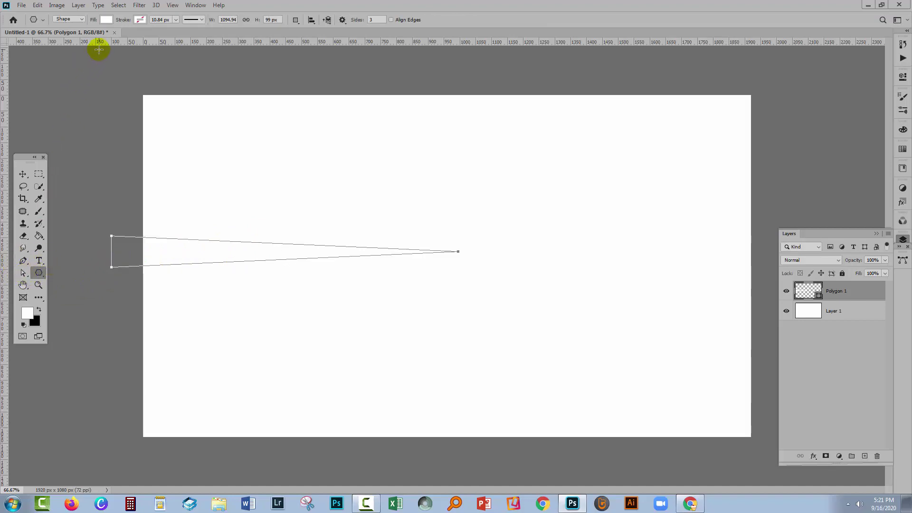
- Set the wedge's shape fill to dark red
{"action": "left_click", "coordinate": [106, 19]}
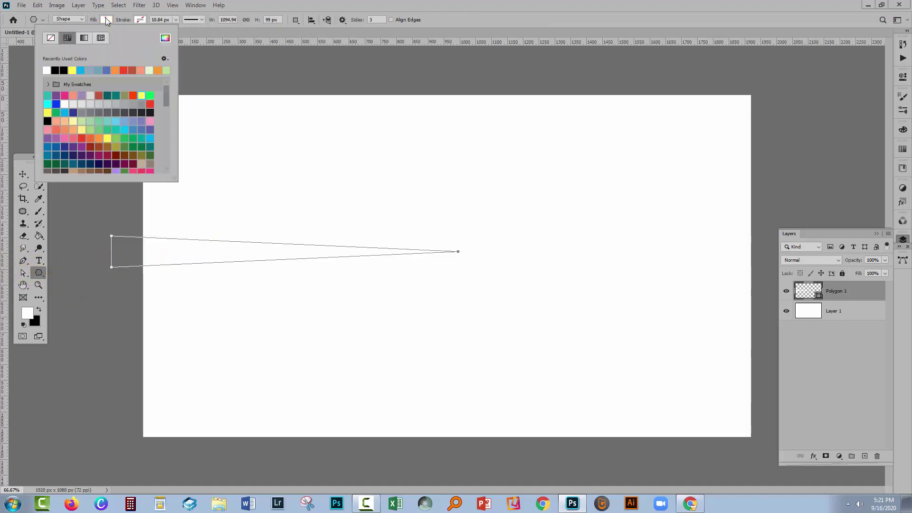
{"action": "left_click", "coordinate": [141, 70]}
{"action": "left_click", "coordinate": [141, 70]}
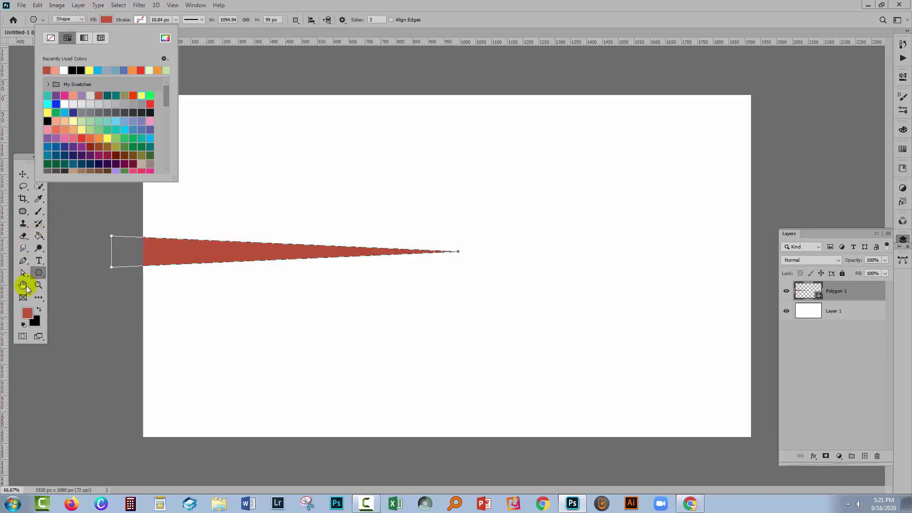
{"action": "left_click", "coordinate": [446, 20]}
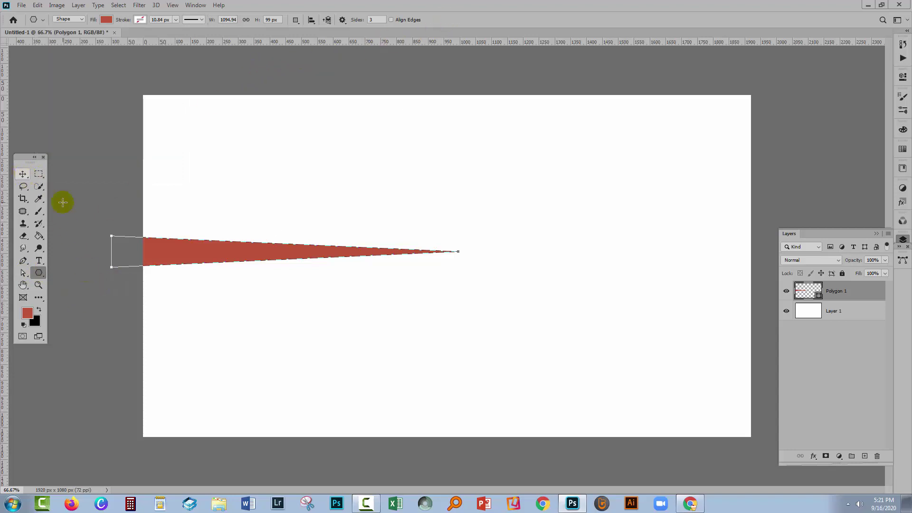
- Scale the red wedge to about 219 px tall, extend it past the left edge, and place its tip at canvas centre
{"action": "left_click", "coordinate": [23, 174]}
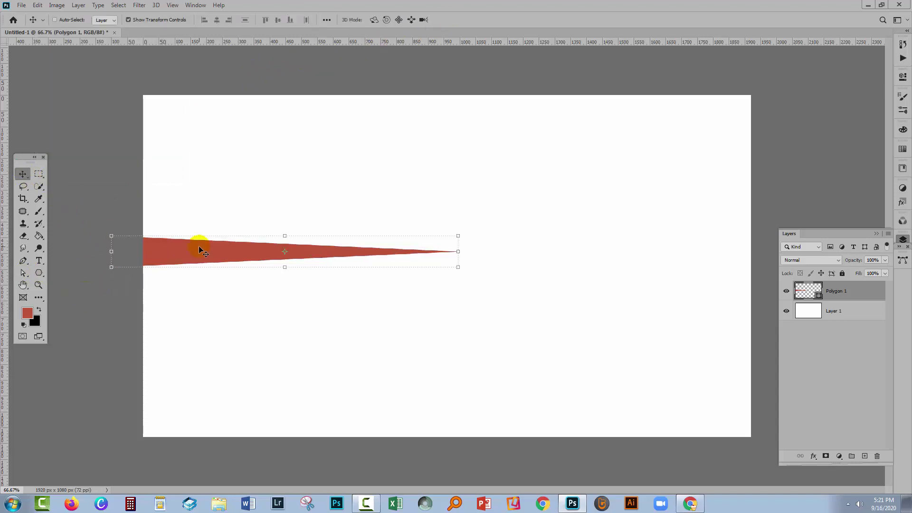
{"action": "mouse_move", "coordinate": [198, 248]}
{"action": "left_mouse_down"}
{"action": "mouse_move", "coordinate": [185, 265]}
{"action": "mouse_move", "coordinate": [195, 263]}
{"action": "mouse_move", "coordinate": [188, 251]}
{"action": "mouse_move", "coordinate": [187, 265]}
{"action": "mouse_move", "coordinate": [189, 250]}
{"action": "left_mouse_up"}
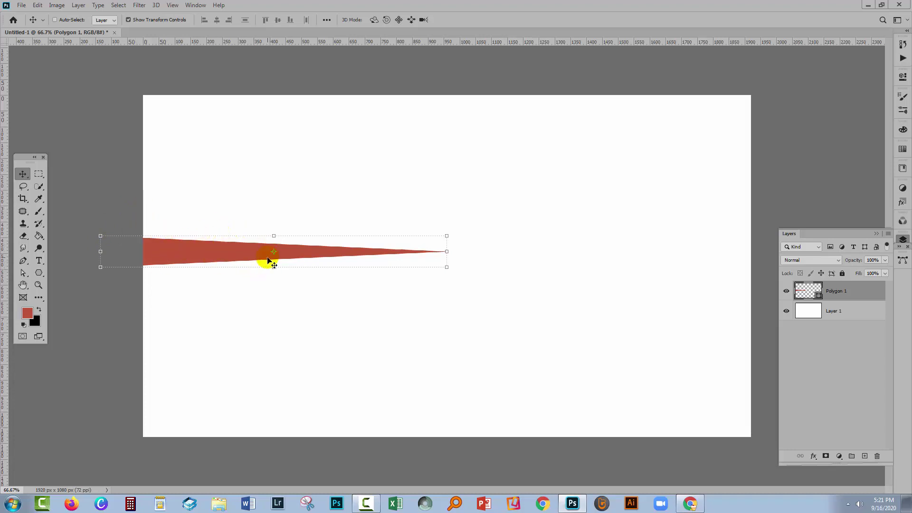
{"action": "left_click_drag", "start_coordinate": [273, 266], "coordinate": [269, 305]}
{"action": "left_click_drag", "start_coordinate": [246, 270], "coordinate": [242, 262]}
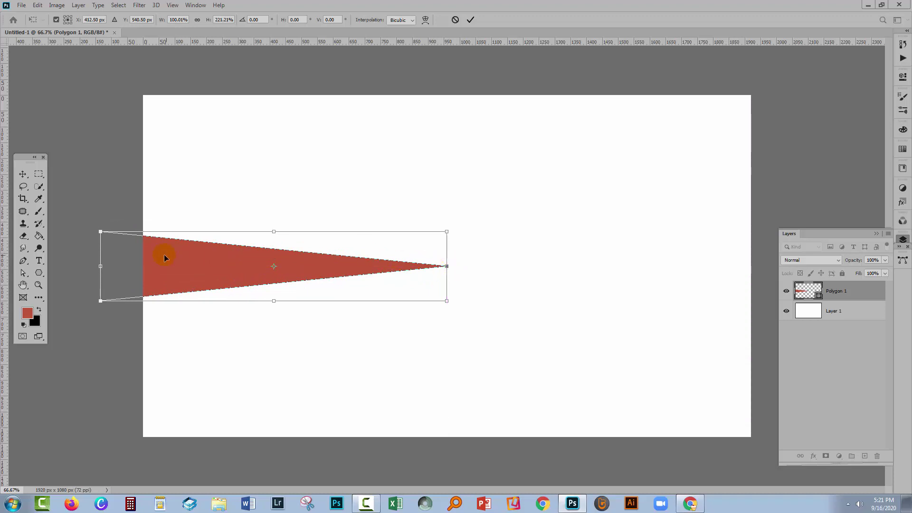
{"action": "left_click_drag", "start_coordinate": [99, 267], "coordinate": [20, 263]}
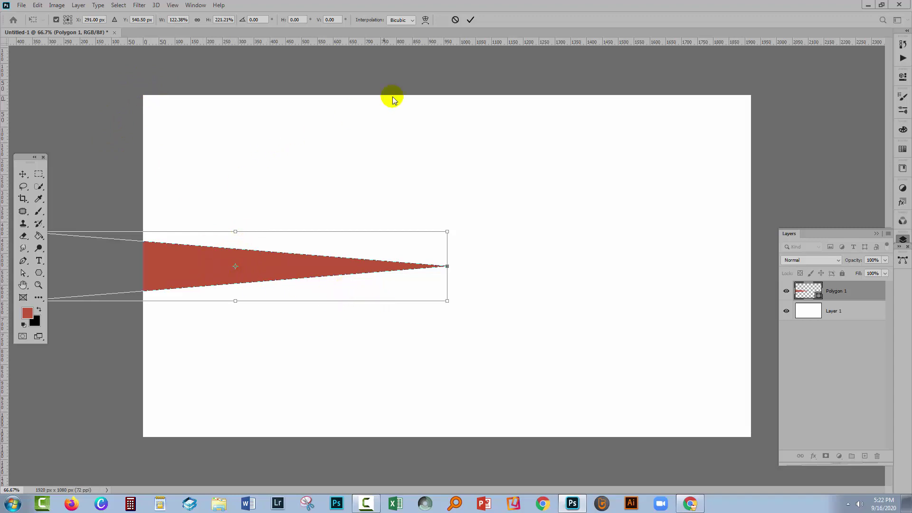
{"action": "left_click", "coordinate": [470, 20]}
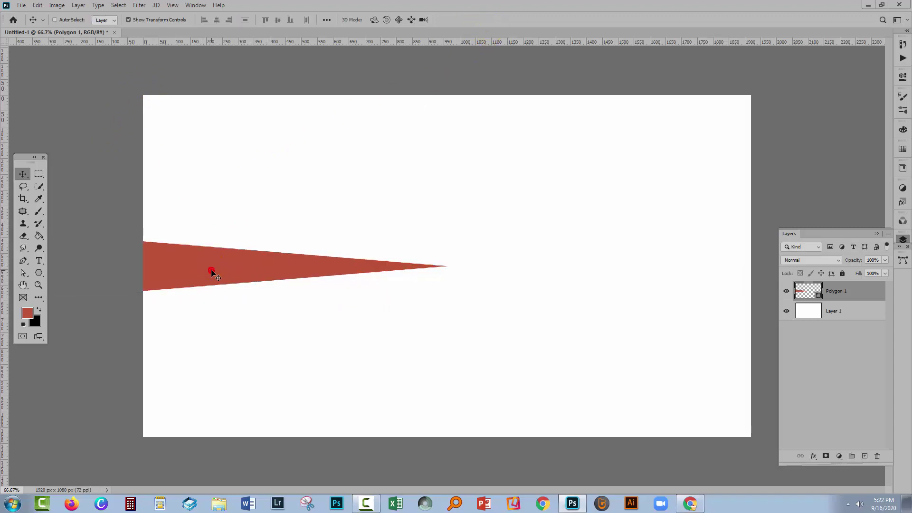
{"action": "left_click_drag", "start_coordinate": [212, 271], "coordinate": [207, 270]}
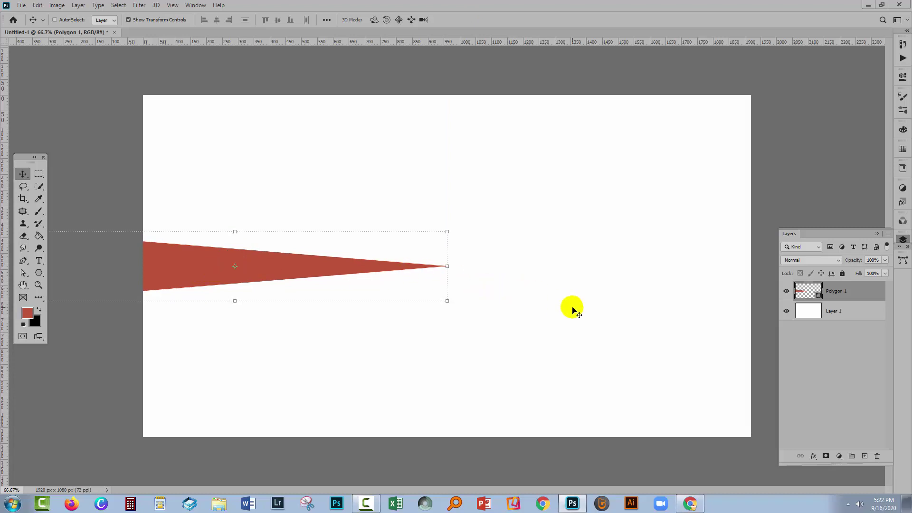
- Duplicate the wedge with Shape Layer Via Copy and begin Free Transform on Polygon 1 copy
{"action": "left_click", "coordinate": [842, 291]}
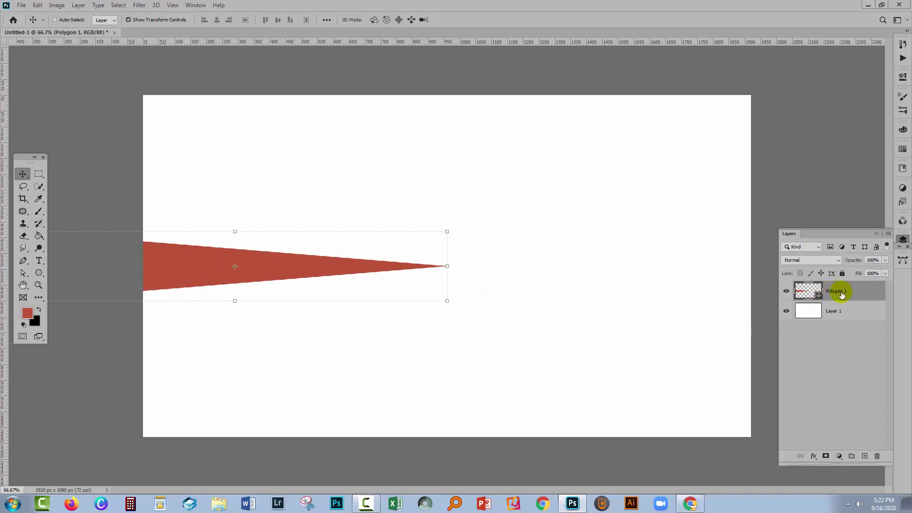
{"action": "left_click", "coordinate": [78, 4]}
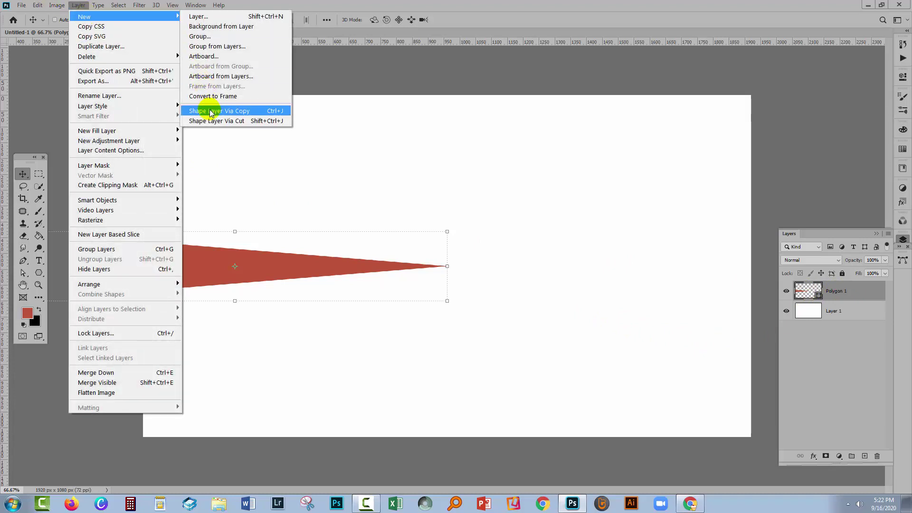
{"action": "left_click", "coordinate": [237, 112]}
{"action": "left_click", "coordinate": [813, 292]}
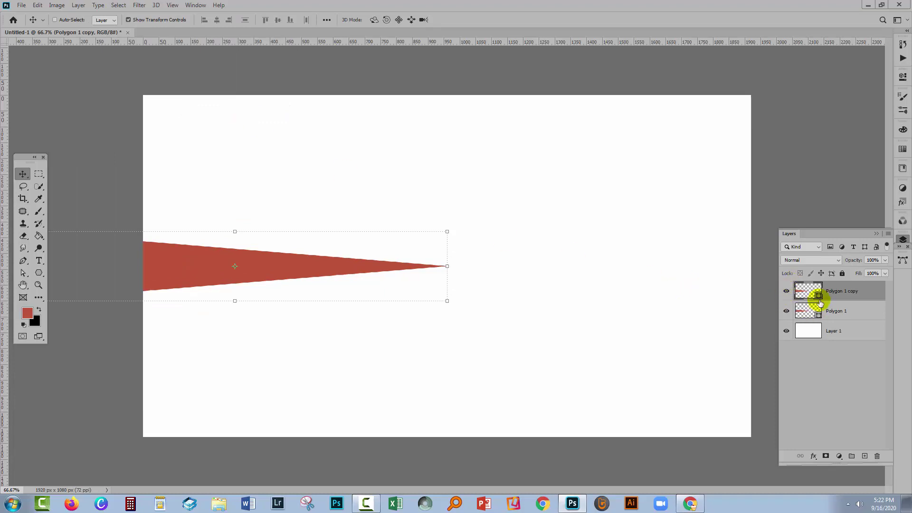
{"action": "left_click", "coordinate": [37, 5]}
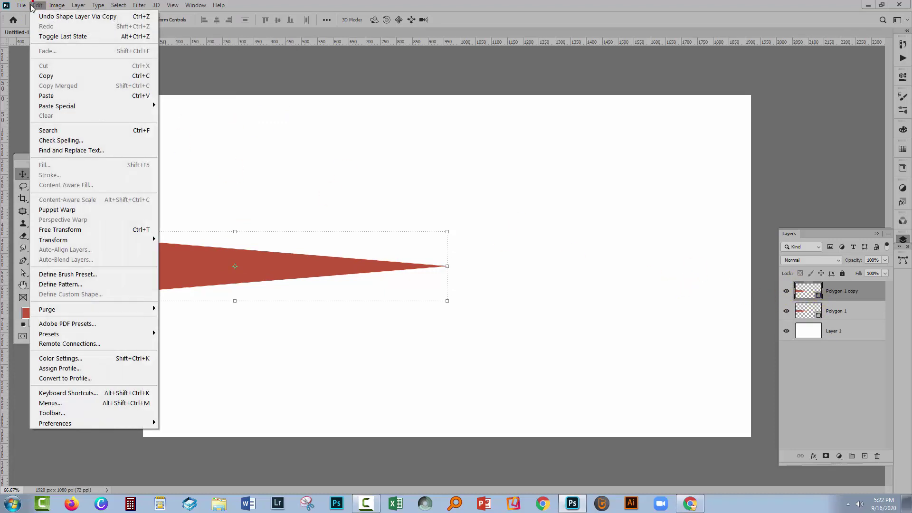
{"action": "left_click", "coordinate": [59, 231]}
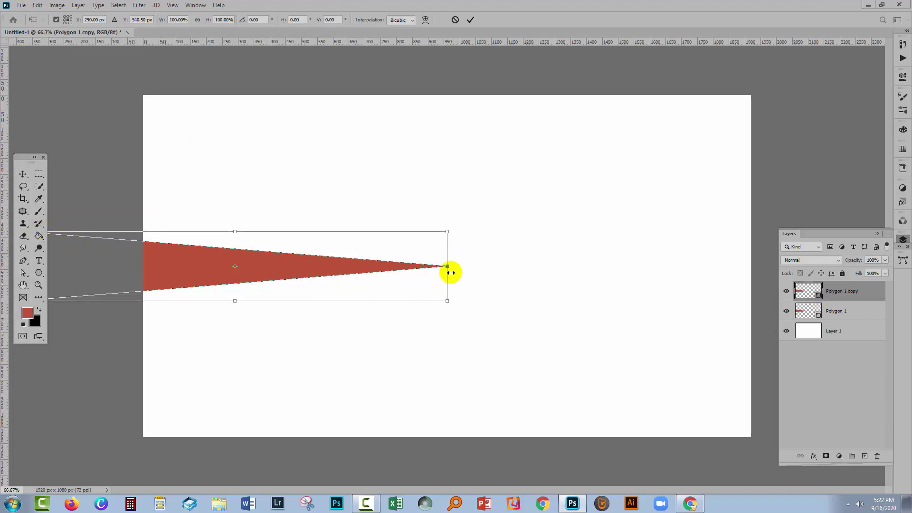
- Rotate the Polygon 1 copy wedge 15° around its right-edge tip
{"action": "left_click", "coordinate": [71, 21]}
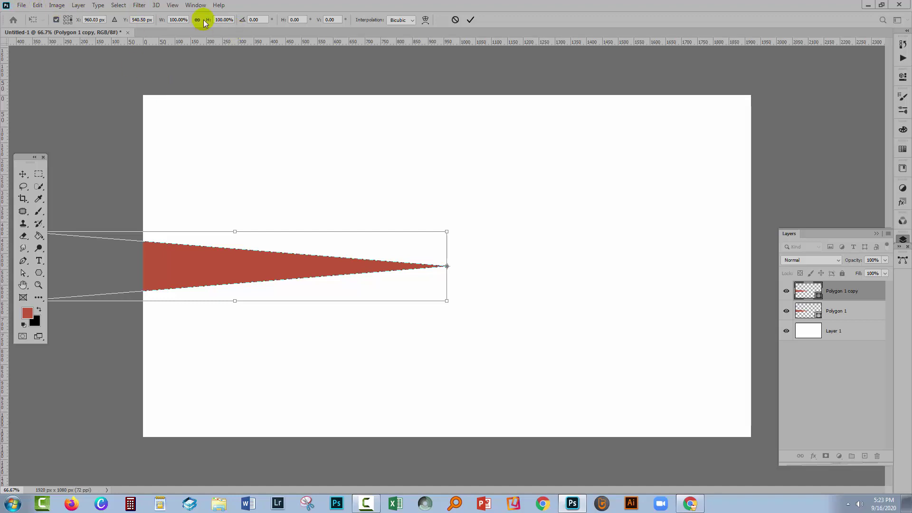
{"action": "left_click", "coordinate": [260, 19]}
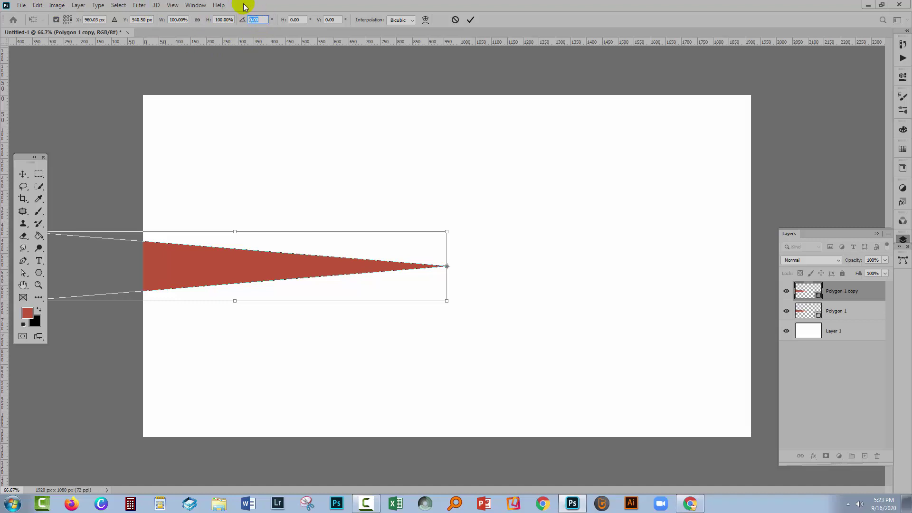
{"action": "type", "text": "15"}
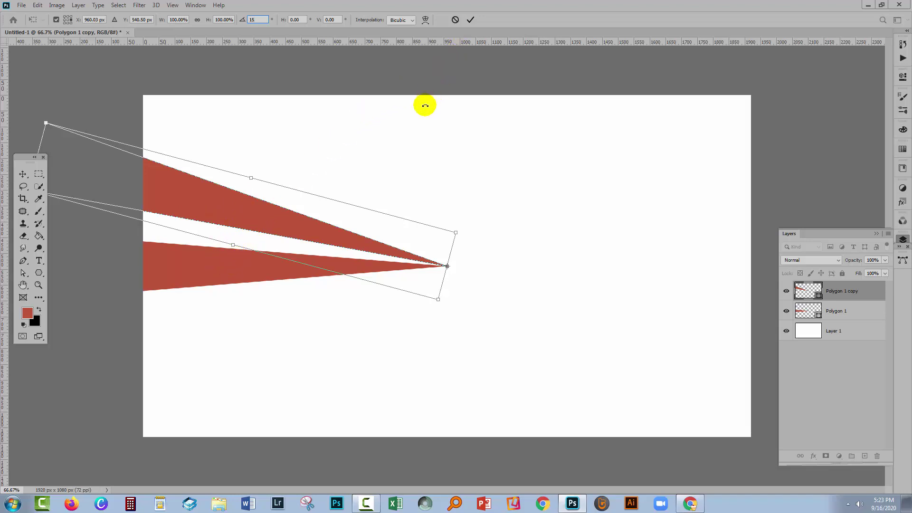
{"action": "left_click", "coordinate": [470, 20]}
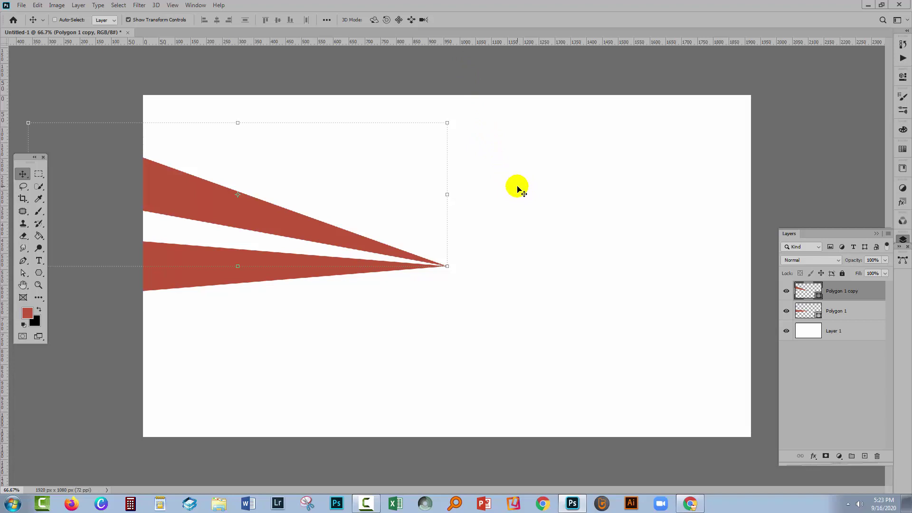
- Repeat Transform Again (Ctrl+Alt+Shift+T) until 24 red wedges fan fully around the centre
{"action": "key", "text": "ctrl"}
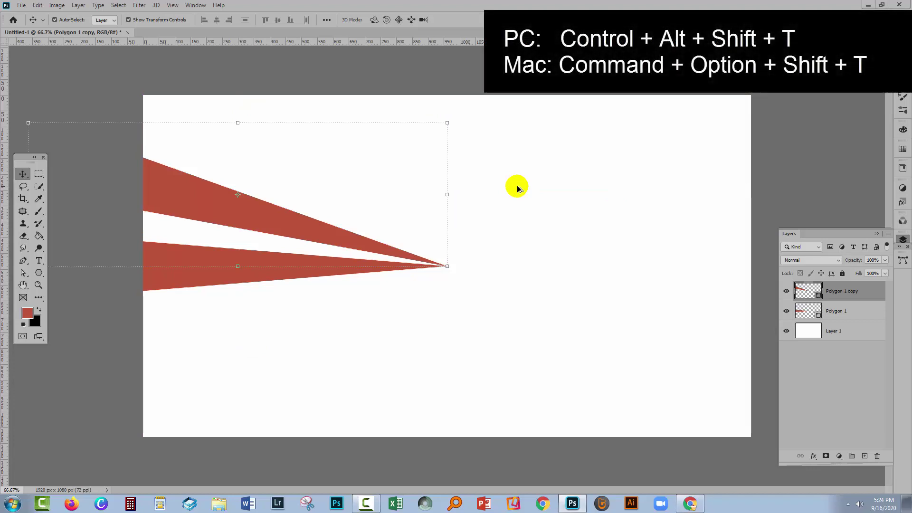
{"action": "key", "text": "ctrl+alt+shift+t"}
{"action": "key", "text": "ctrl+alt+shift+t"}
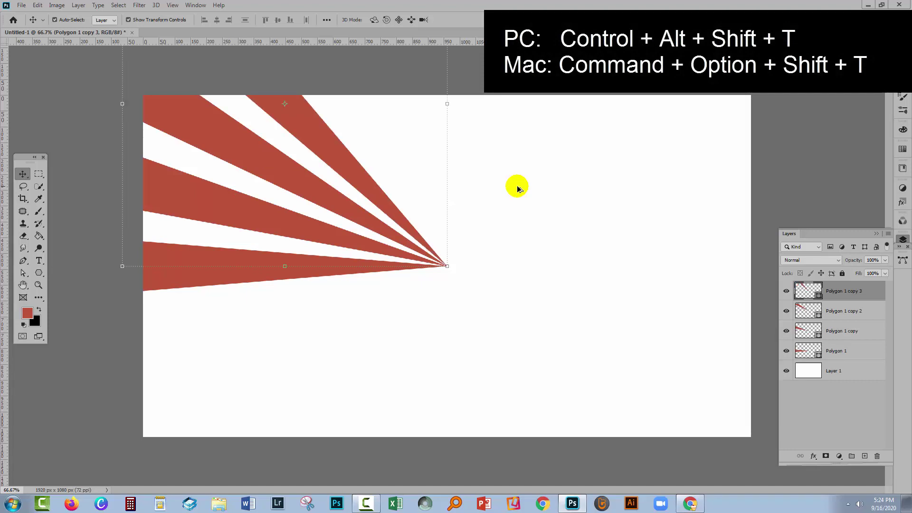
{"action": "key", "text": "ctrl+alt+shift+t"}
{"action": "key", "text": "ctrl+alt+shift+t"}
{"action": "key", "text": "ctrl+alt+shift+t"}
{"action": "key", "text": "ctrl+alt+shift+t"}
{"action": "key", "text": "ctrl+alt+shift+t"}
{"action": "key", "text": "ctrl+alt+shift+t"}
{"action": "key", "text": "ctrl+alt+shift+t"}
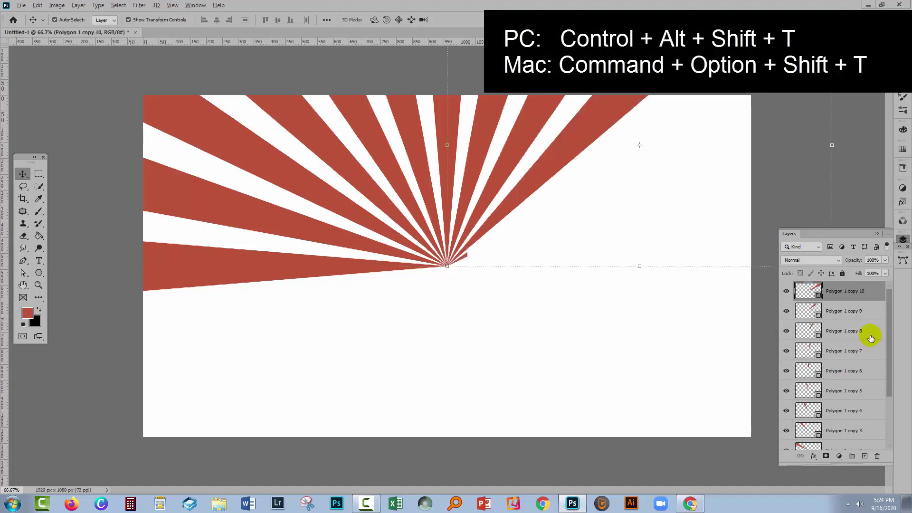
{"action": "key", "text": "ctrl+alt+shift+t"}
{"action": "key", "text": "ctrl+alt+shift+t"}
{"action": "key", "text": "ctrl+alt+shift+t"}
{"action": "key", "text": "ctrl+alt+shift+t"}
{"action": "key", "text": "ctrl+alt+shift+t"}
{"action": "key", "text": "ctrl+alt+shift+t"}
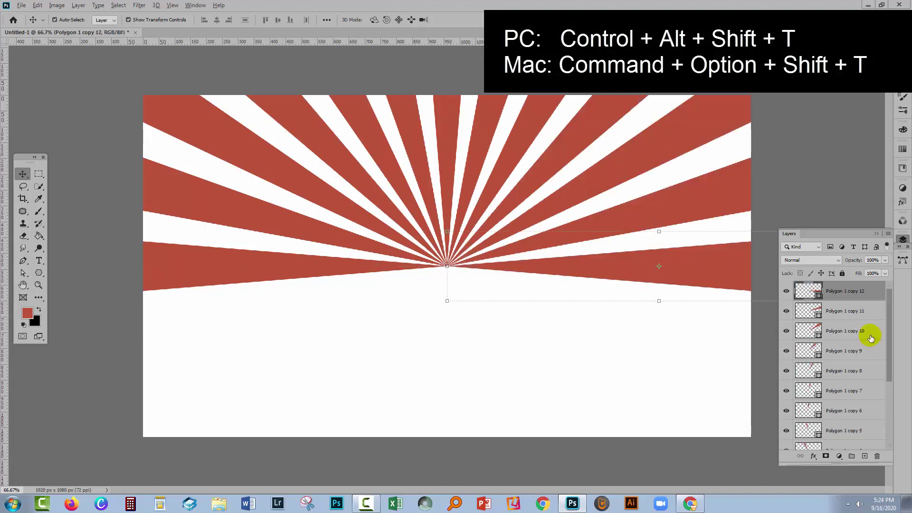
{"action": "key", "text": "ctrl+alt+shift+t"}
{"action": "key", "text": "ctrl+alt+shift+t"}
{"action": "key", "text": "ctrl+alt+shift+t"}
{"action": "key", "text": "ctrl+alt+shift+t"}
{"action": "key", "text": "ctrl+alt+shift+t"}
{"action": "key", "text": "ctrl+alt+shift+t"}
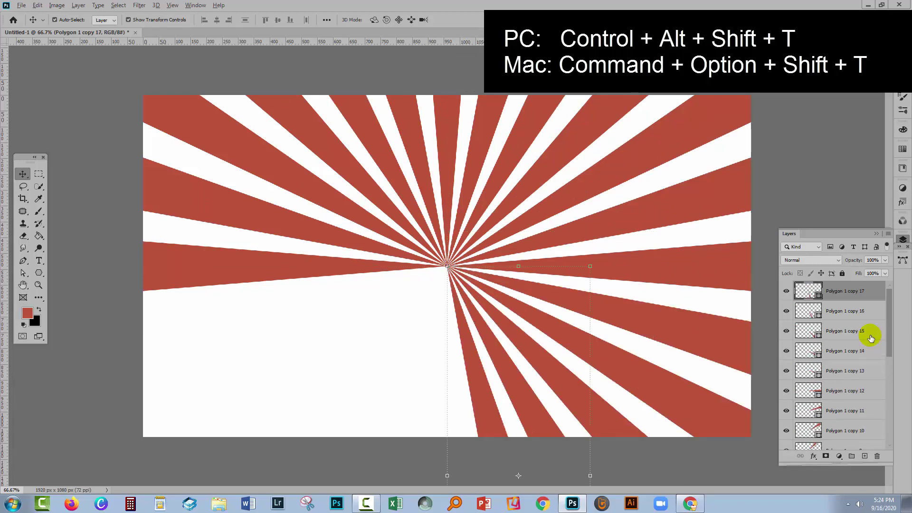
{"action": "key", "text": "ctrl+alt+shift+t"}
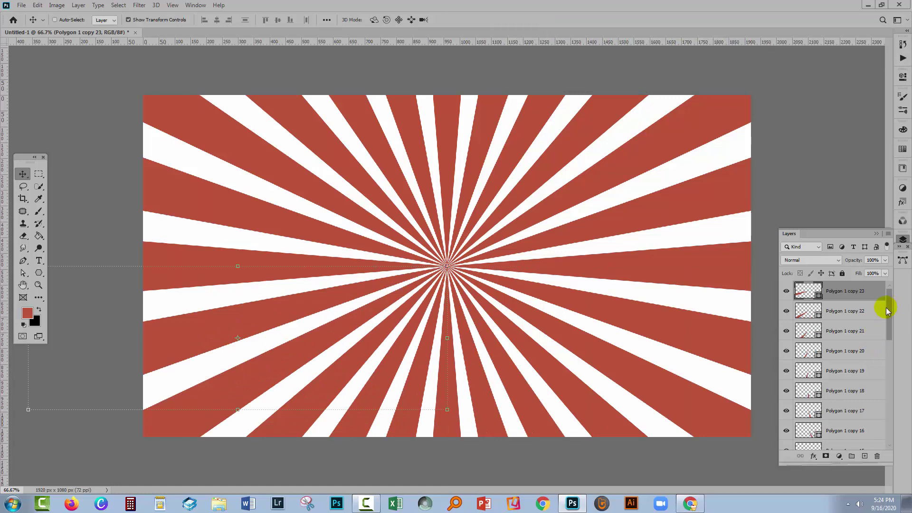
{"action": "mouse_move", "coordinate": [891, 306]}
{"action": "left_mouse_down"}
{"action": "mouse_move", "coordinate": [892, 423]}
{"action": "mouse_move", "coordinate": [888, 303]}
{"action": "left_mouse_up"}
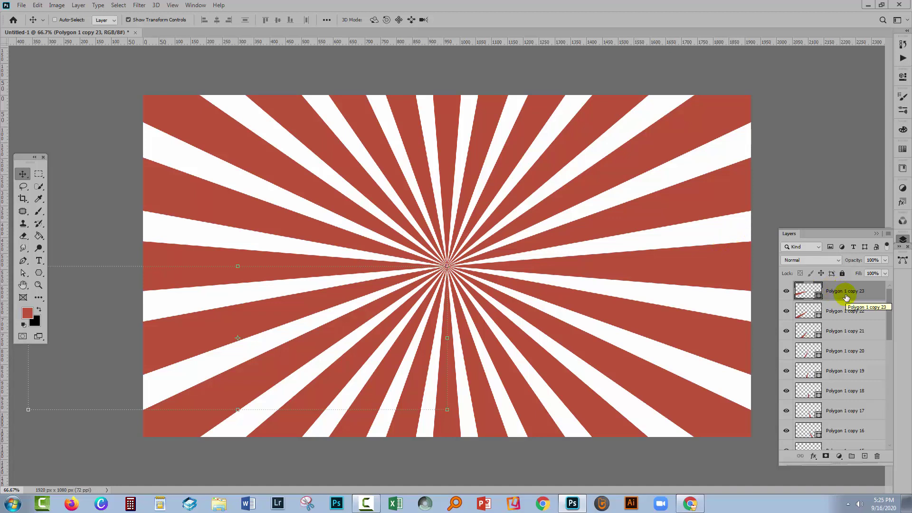
- Add Polygon 1 copy 20, 17, 14, 11, 8, 5 and 2 to copy 23's layer selection
{"action": "left_click", "coordinate": [837, 351], "text": "ctrl"}
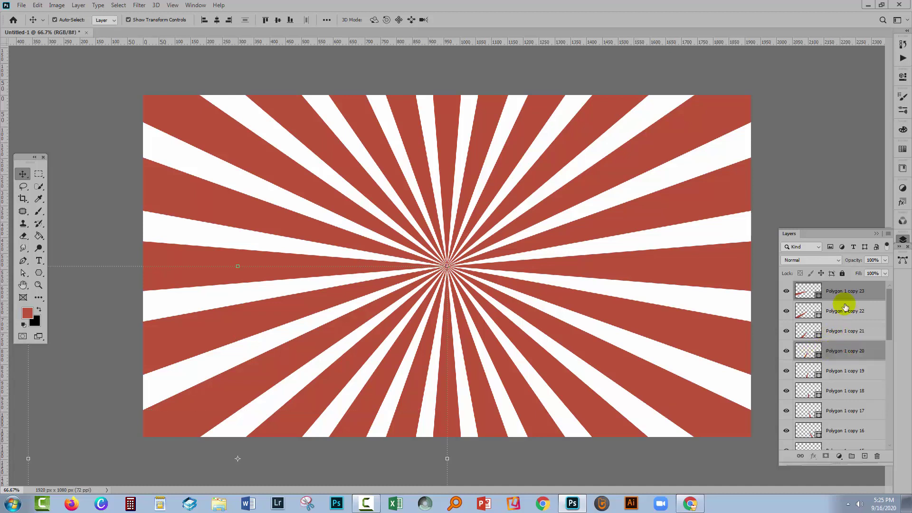
{"action": "left_click", "coordinate": [840, 415], "text": "ctrl"}
{"action": "scroll", "coordinate": [857, 376], "scroll_direction": "down", "scroll_amount": 3}
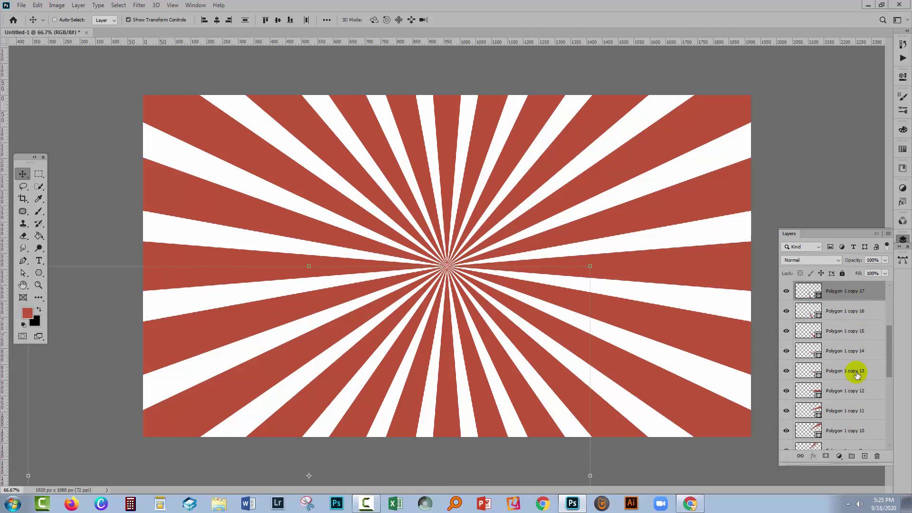
{"action": "left_click", "coordinate": [834, 351], "text": "ctrl"}
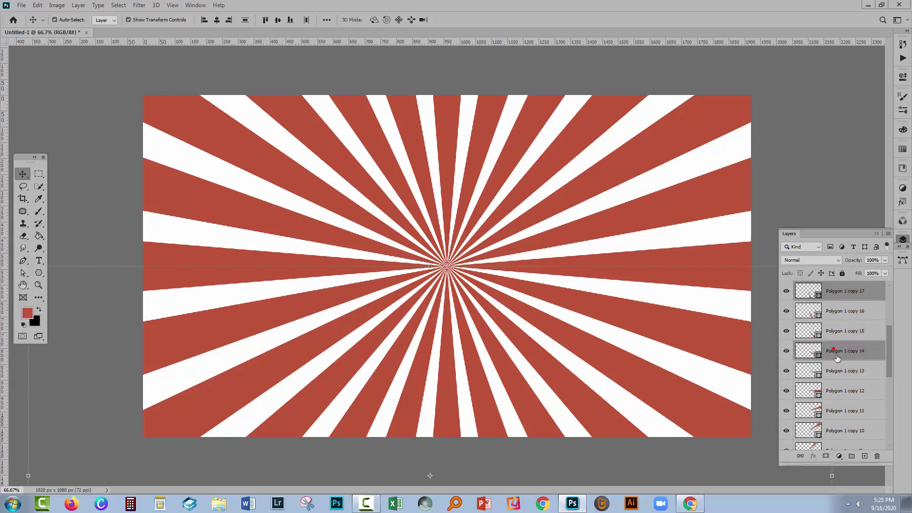
{"action": "left_click", "coordinate": [850, 411], "text": "ctrl"}
{"action": "scroll", "coordinate": [851, 409], "scroll_direction": "down", "scroll_amount": 2}
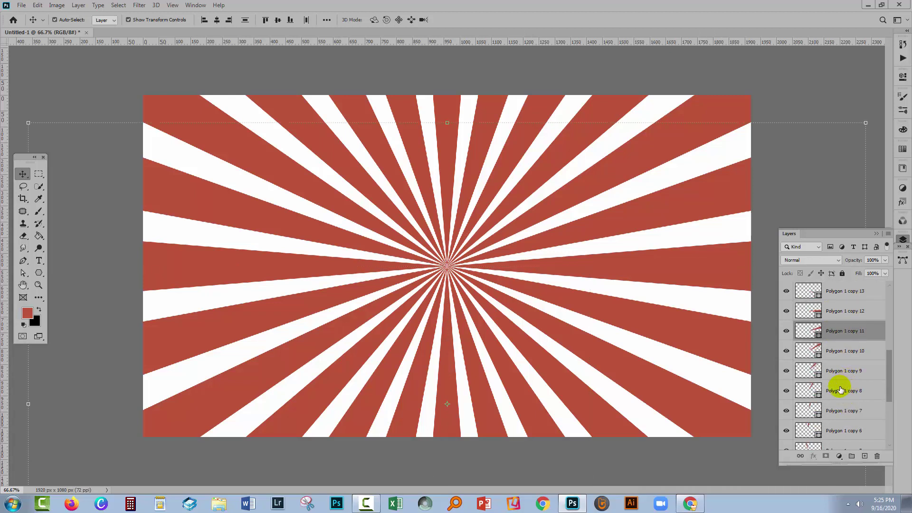
{"action": "left_click", "coordinate": [840, 391], "text": "ctrl"}
{"action": "scroll", "coordinate": [832, 387], "scroll_direction": "down", "scroll_amount": 2}
{"action": "left_click", "coordinate": [833, 390], "text": "ctrl"}
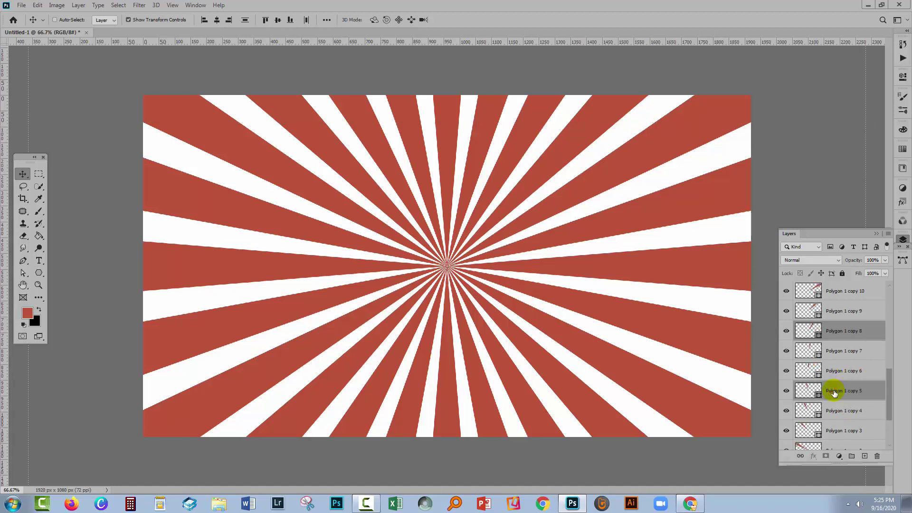
{"action": "scroll", "coordinate": [835, 393], "scroll_direction": "down", "scroll_amount": 2}
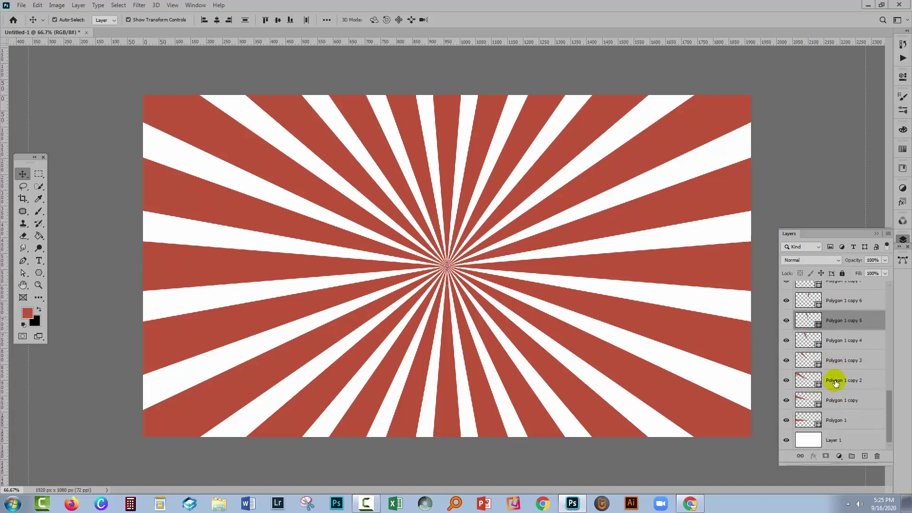
{"action": "left_click", "coordinate": [837, 381], "text": "ctrl"}
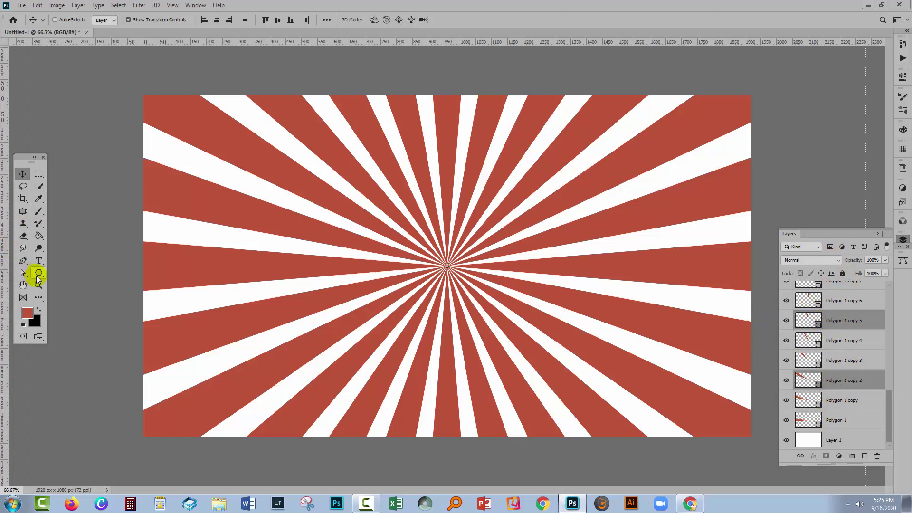
- Change the fill of the selected every-third rays to a yellow swatch
{"action": "left_click", "coordinate": [39, 273]}
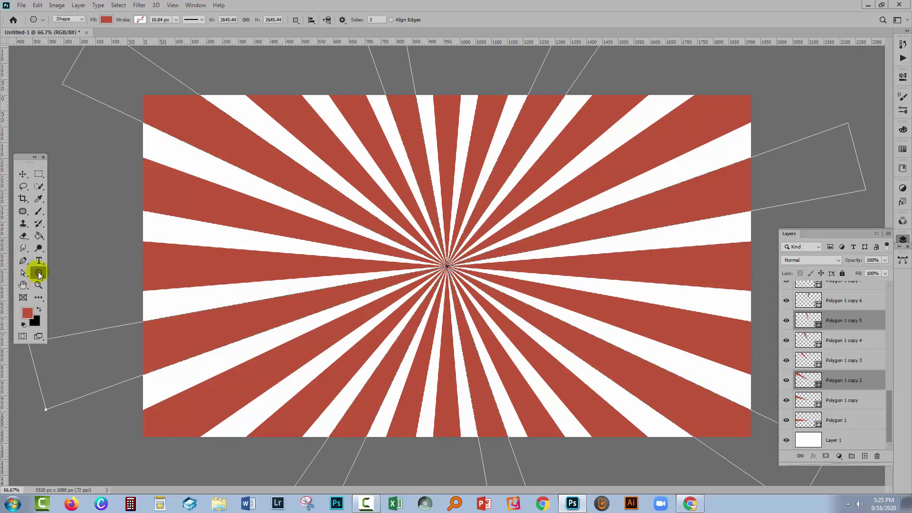
{"action": "left_click", "coordinate": [107, 19]}
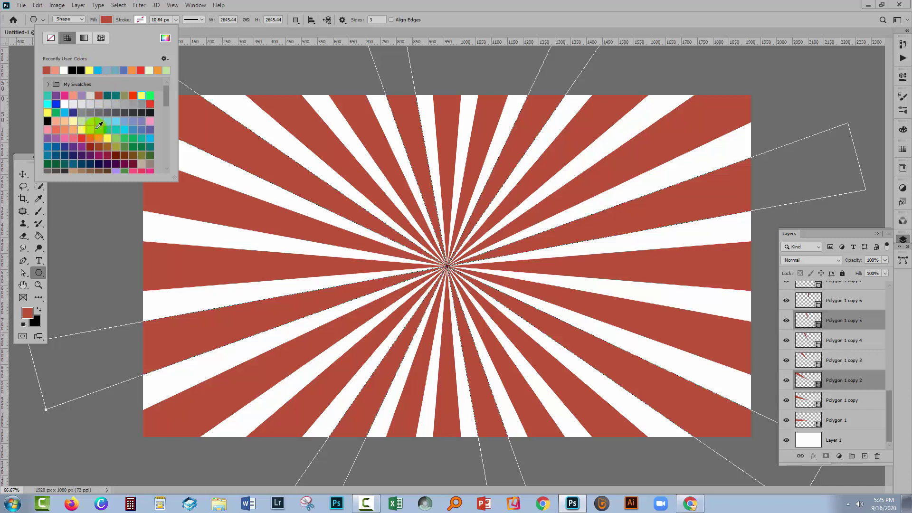
{"action": "left_click", "coordinate": [46, 113]}
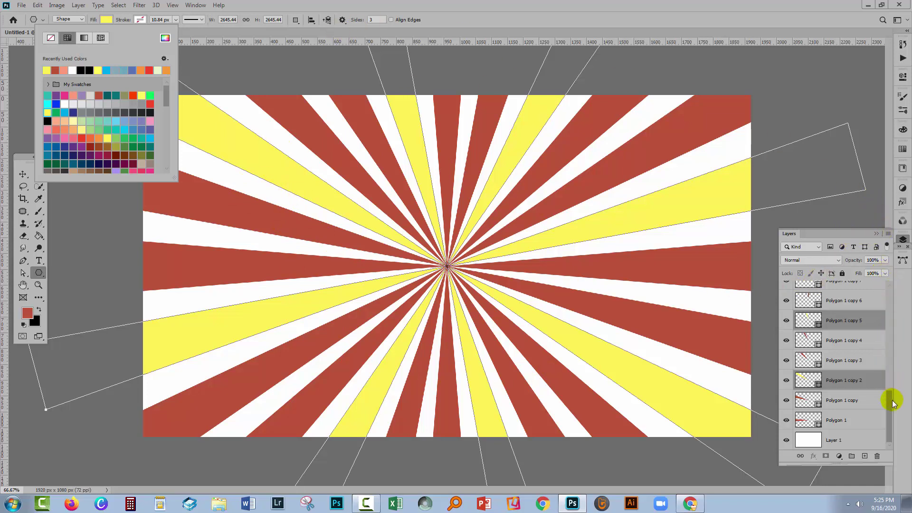
- Select Polygon 1 copy 22, 19, 16, 13, 10, 7, 4 and Polygon 1 copy together
{"action": "left_click_drag", "start_coordinate": [893, 403], "coordinate": [885, 287]}
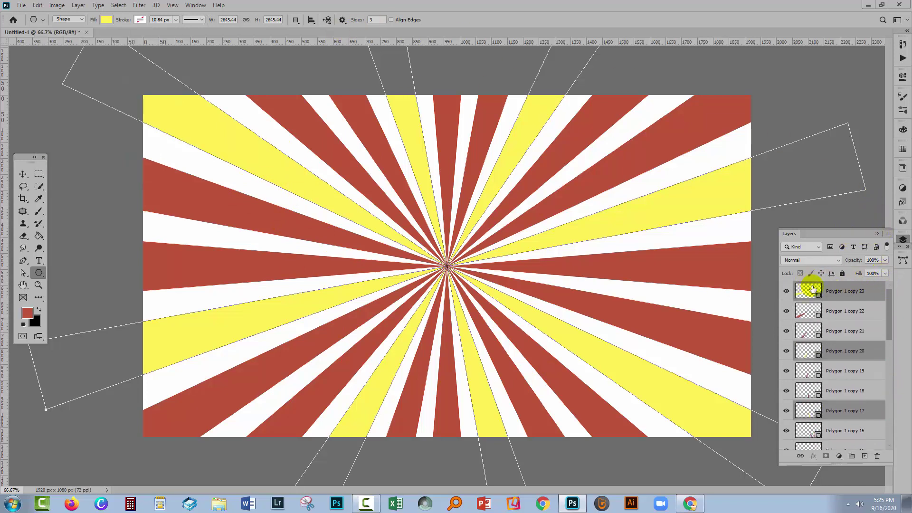
{"action": "left_click", "coordinate": [837, 312]}
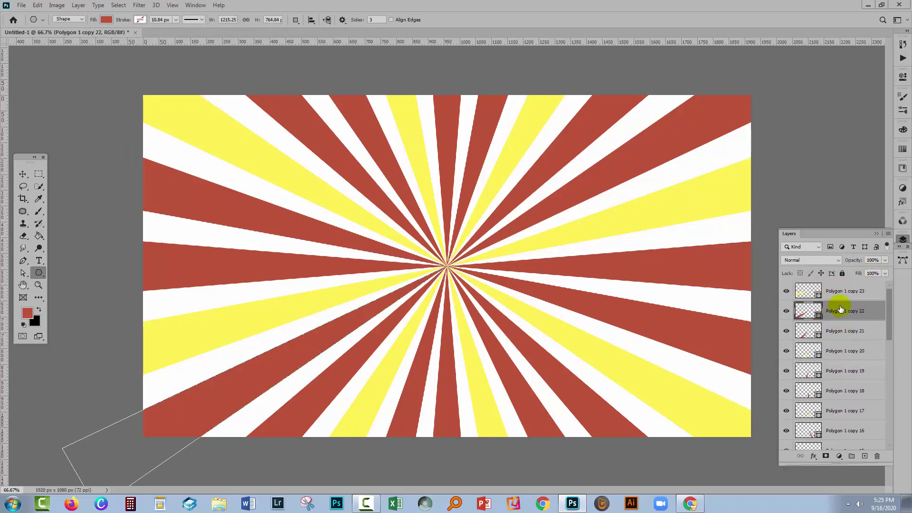
{"action": "left_click", "coordinate": [842, 372], "text": "ctrl"}
{"action": "scroll", "coordinate": [837, 364], "scroll_direction": "down", "scroll_amount": 3}
{"action": "left_click", "coordinate": [838, 367], "text": "ctrl"}
{"action": "scroll", "coordinate": [840, 369], "scroll_direction": "down", "scroll_amount": 4}
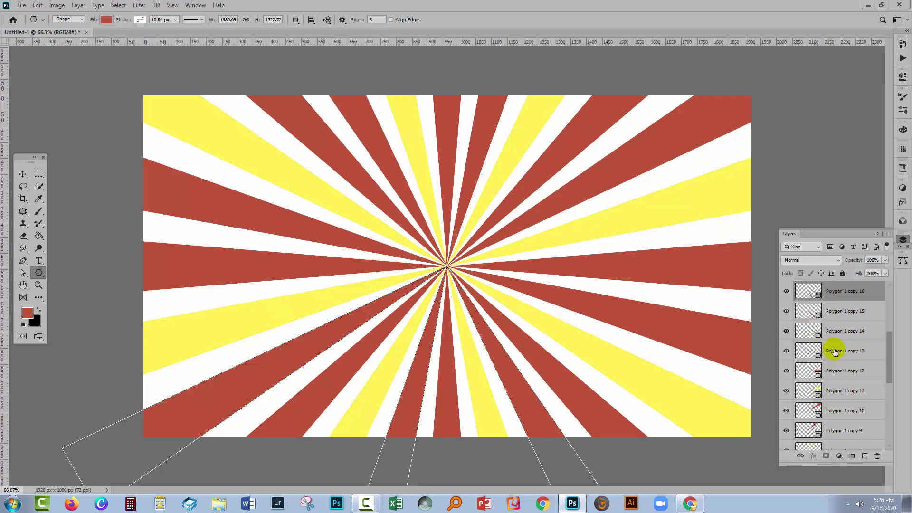
{"action": "left_click", "coordinate": [835, 351], "text": "ctrl"}
{"action": "scroll", "coordinate": [835, 364], "scroll_direction": "down", "scroll_amount": 2}
{"action": "left_click", "coordinate": [836, 370], "text": "ctrl"}
{"action": "scroll", "coordinate": [836, 370], "scroll_direction": "down", "scroll_amount": 3}
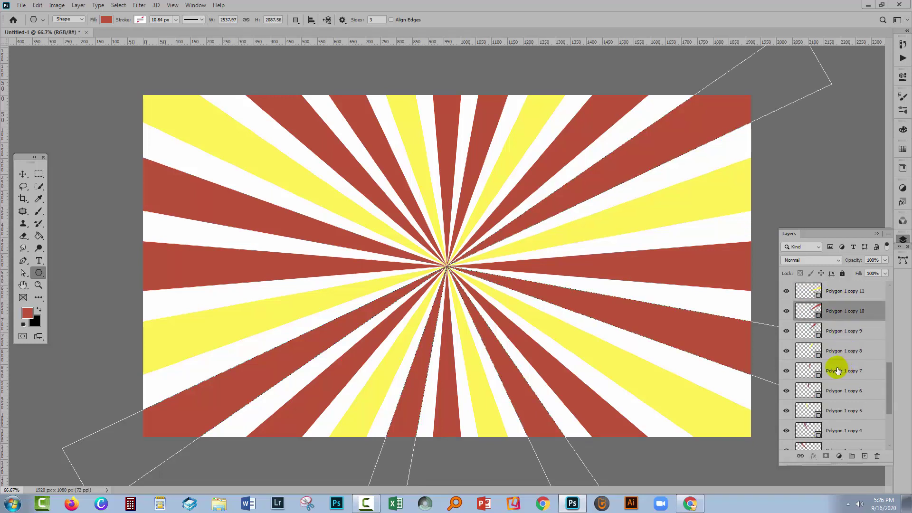
{"action": "left_click", "coordinate": [838, 371], "text": "ctrl"}
{"action": "scroll", "coordinate": [837, 371], "scroll_direction": "down", "scroll_amount": 2}
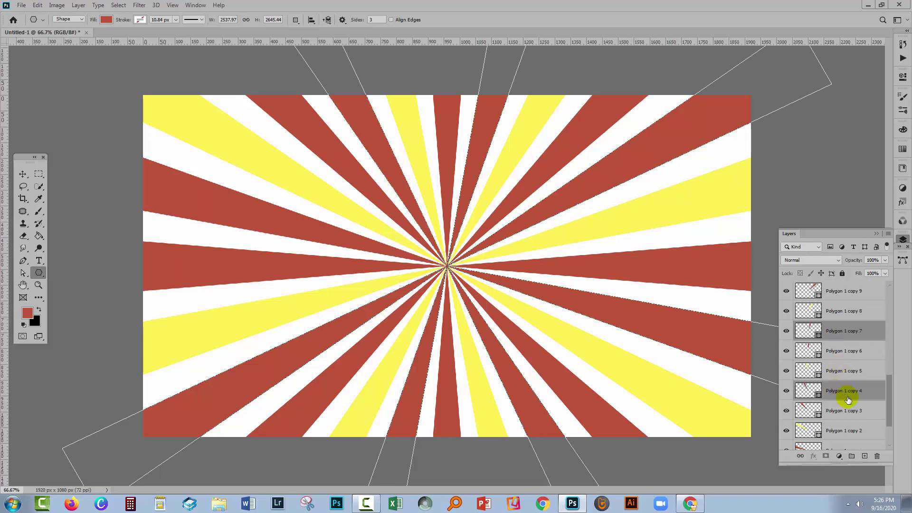
{"action": "left_click", "coordinate": [843, 391], "text": "ctrl"}
{"action": "scroll", "coordinate": [849, 401], "scroll_direction": "down", "scroll_amount": 1}
{"action": "scroll", "coordinate": [849, 401], "scroll_direction": "down", "scroll_amount": 1}
{"action": "left_click", "coordinate": [840, 411], "text": "ctrl"}
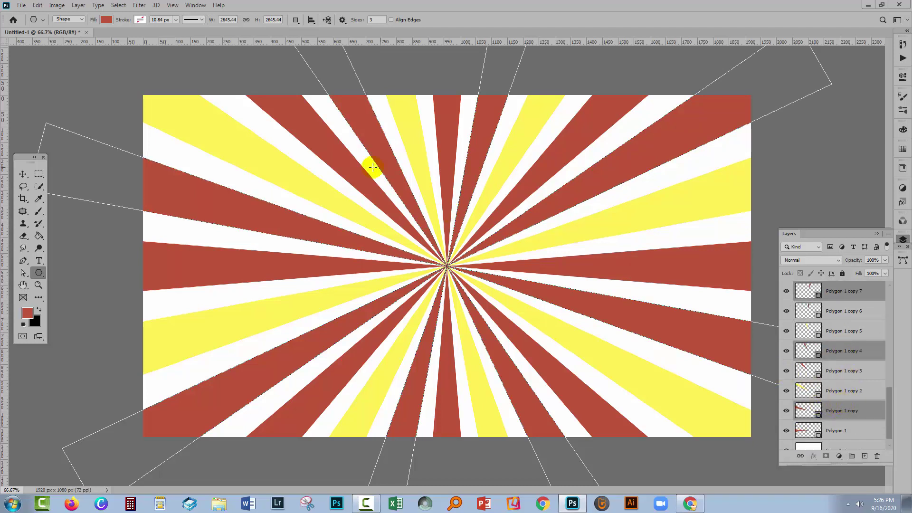
- Fill the selected rays with a lighter orange from the Fill swatches
{"action": "left_click", "coordinate": [105, 21]}
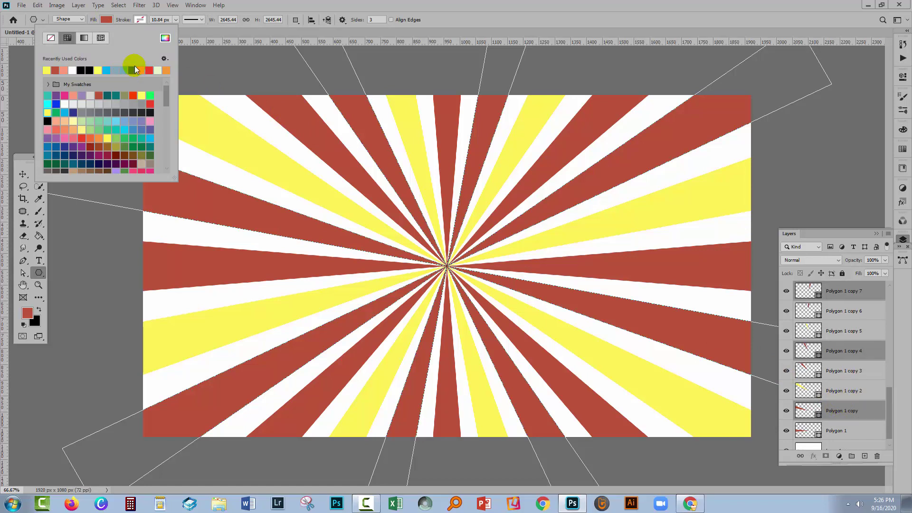
{"action": "left_click", "coordinate": [98, 138]}
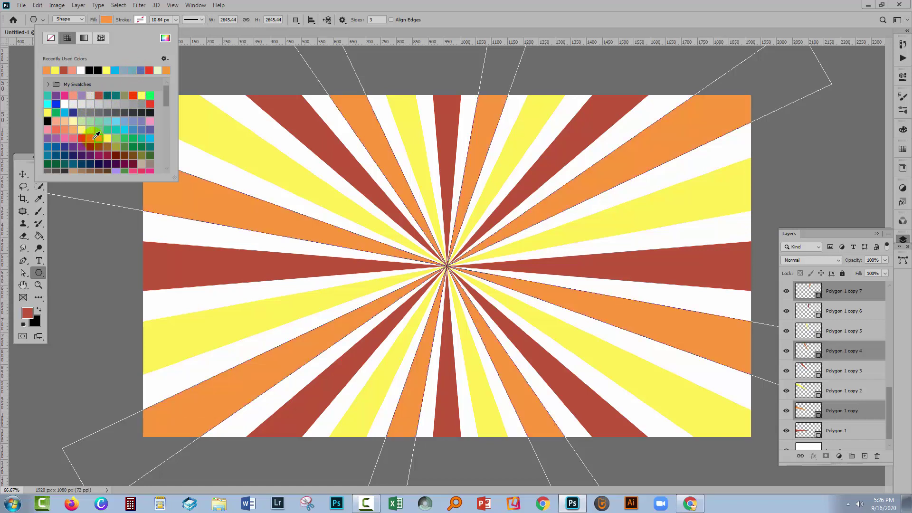
{"action": "left_click", "coordinate": [91, 138]}
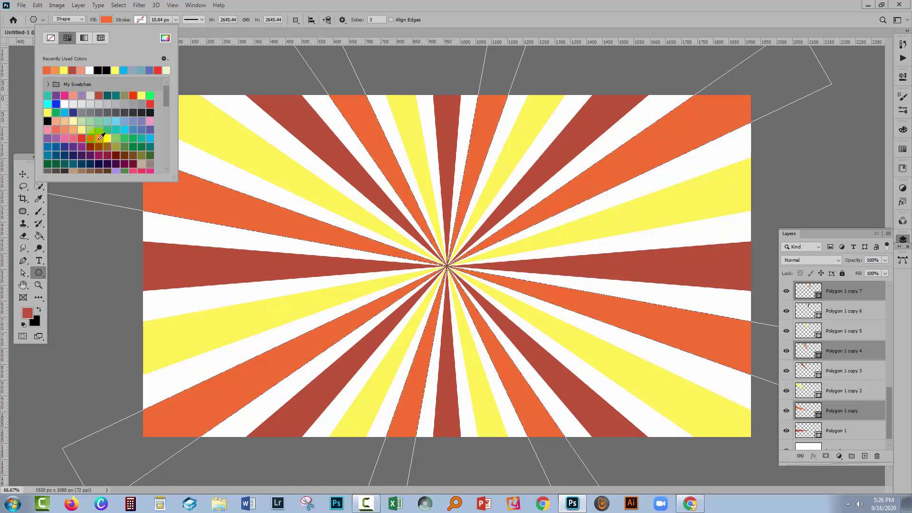
{"action": "left_click", "coordinate": [99, 138]}
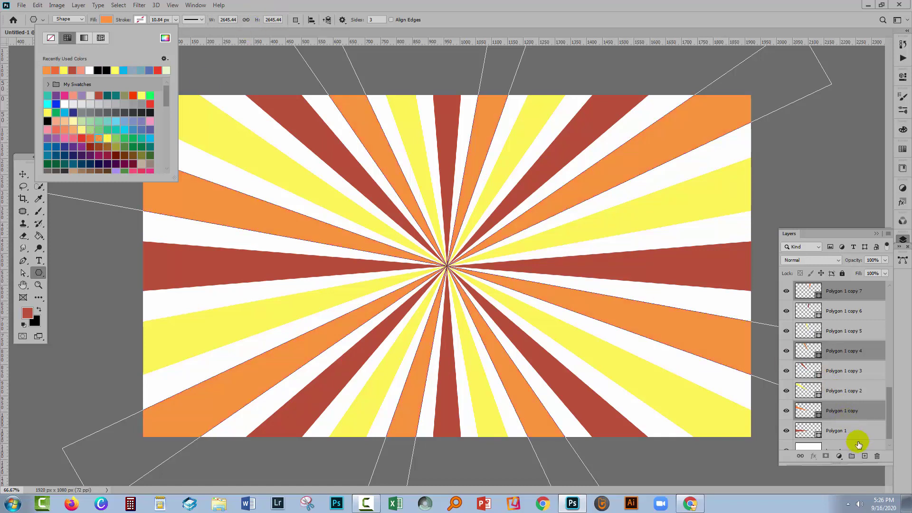
{"action": "key", "text": "Return"}
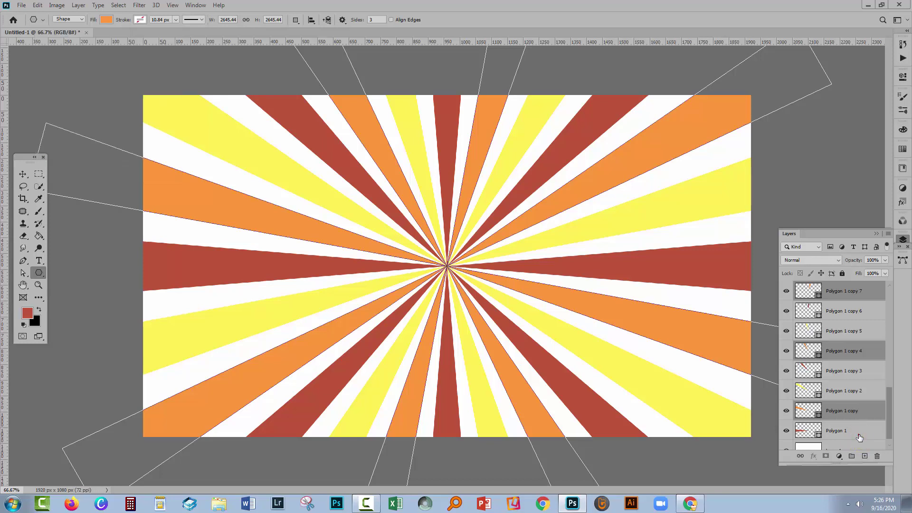
- Bring up transform handles around the rays and commit without changes
{"action": "left_click", "coordinate": [22, 175]}
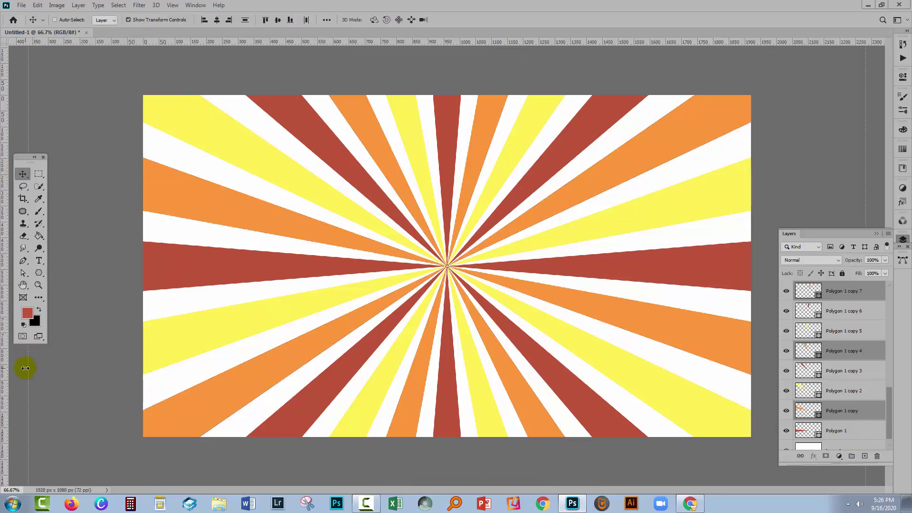
{"action": "key", "text": "ctrl+t"}
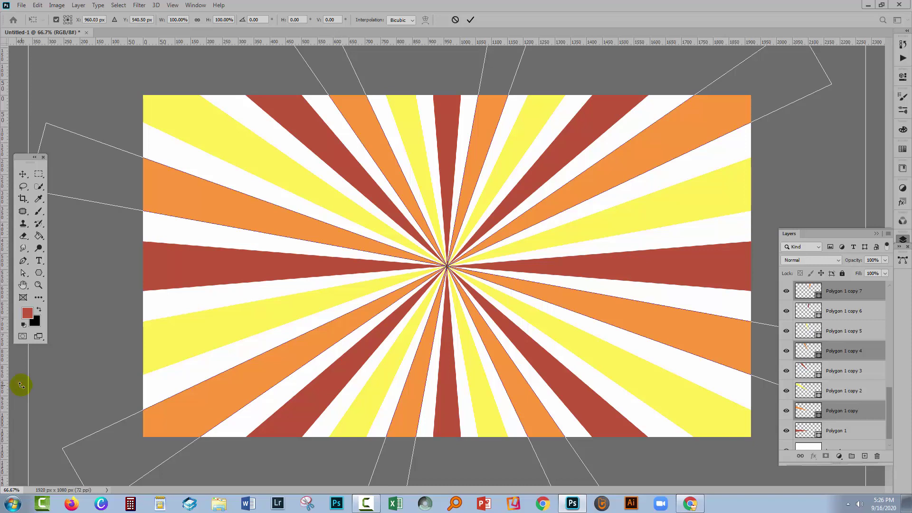
{"action": "left_click", "coordinate": [22, 174]}
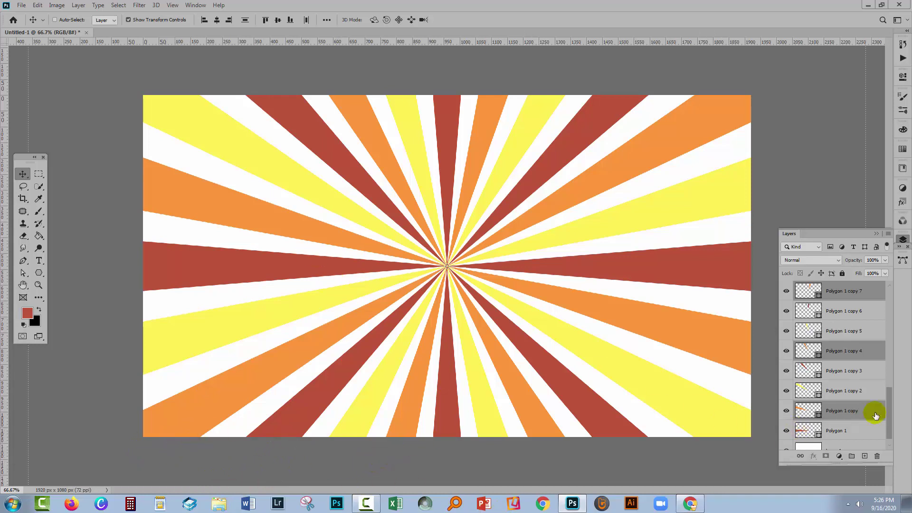
- Group layers Polygon 1 through Polygon 1 copy 23 into Group 1, then hide it to check
{"action": "scroll", "coordinate": [888, 400], "scroll_direction": "down", "scroll_amount": 1}
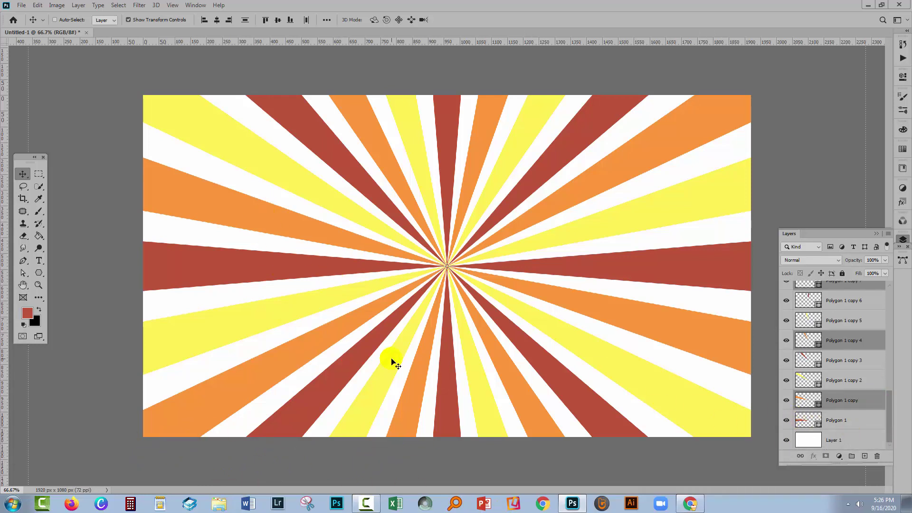
{"action": "left_click", "coordinate": [806, 417]}
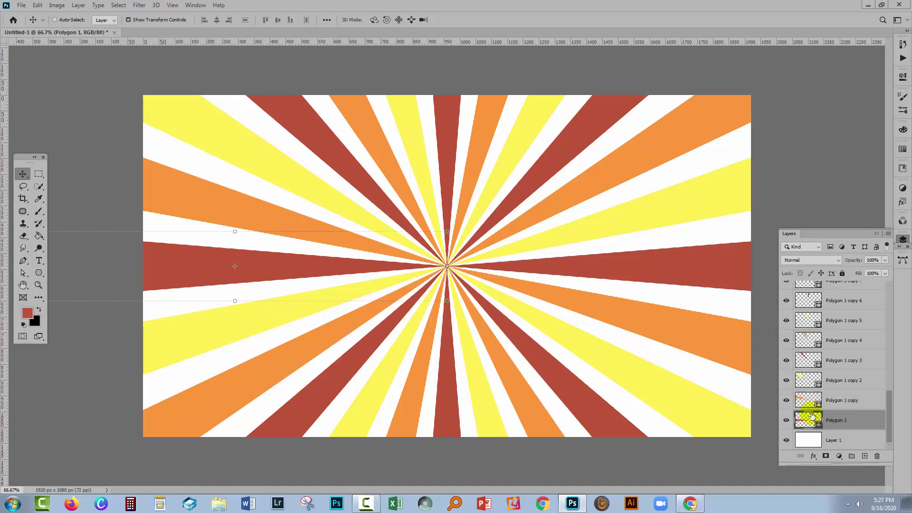
{"action": "left_click_drag", "start_coordinate": [890, 416], "coordinate": [891, 311]}
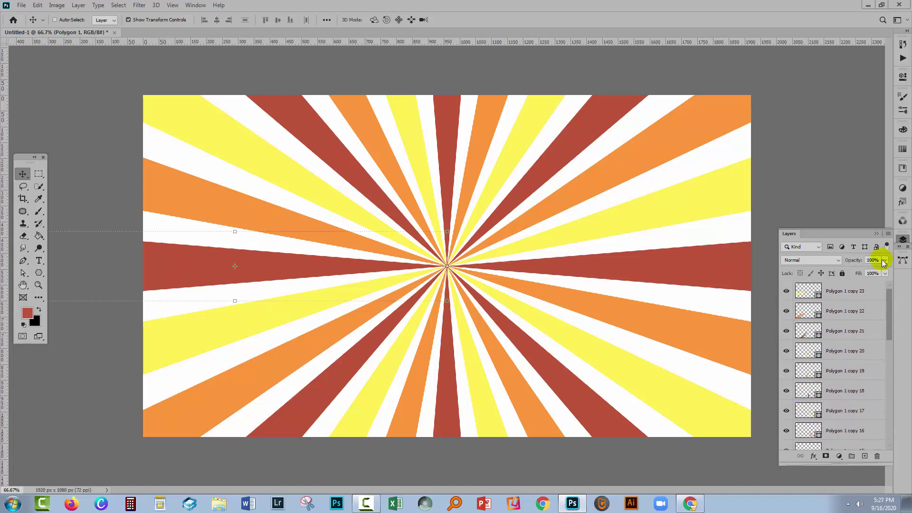
{"action": "left_click", "coordinate": [835, 292], "text": "shift"}
{"action": "mouse_move", "coordinate": [890, 298]}
{"action": "left_mouse_down"}
{"action": "mouse_move", "coordinate": [890, 421]}
{"action": "mouse_move", "coordinate": [888, 299]}
{"action": "left_mouse_up"}
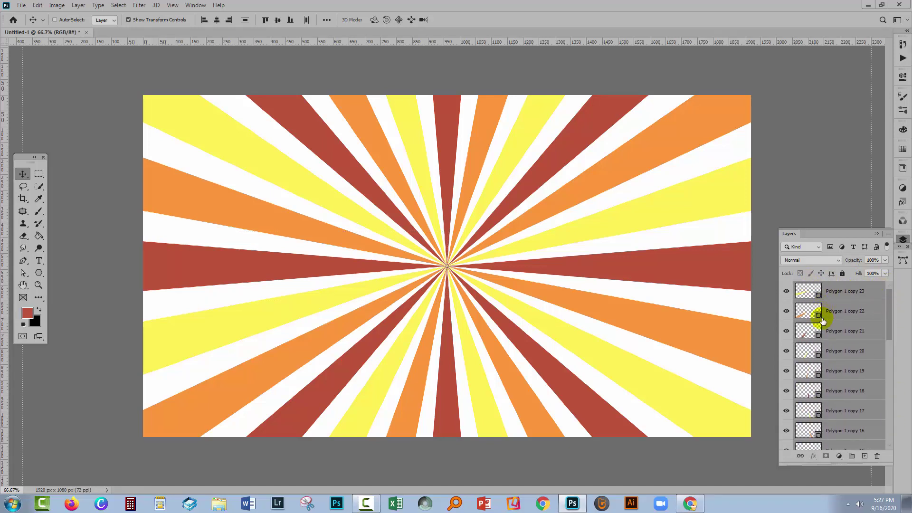
{"action": "left_click", "coordinate": [852, 457]}
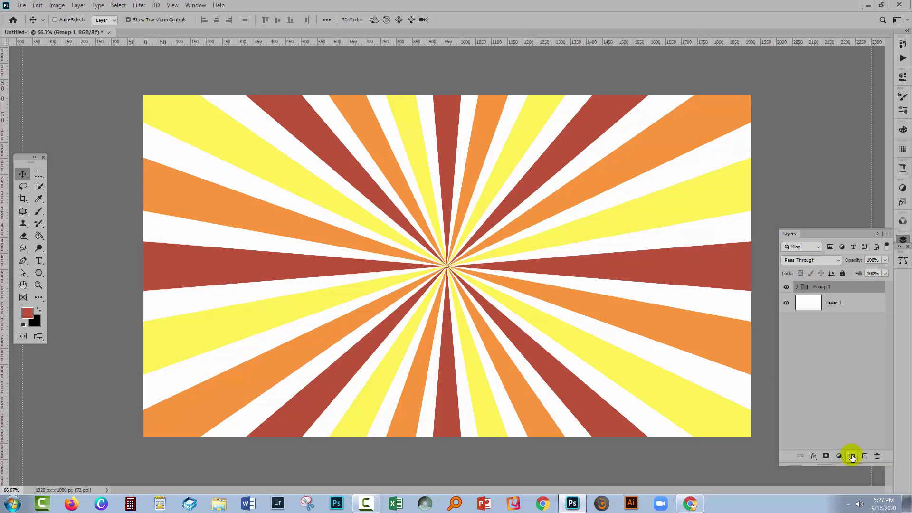
{"action": "left_click", "coordinate": [785, 288]}
- Show Group 1 again, then start a Pattern fill layer and cancel it
{"action": "left_click", "coordinate": [786, 288]}
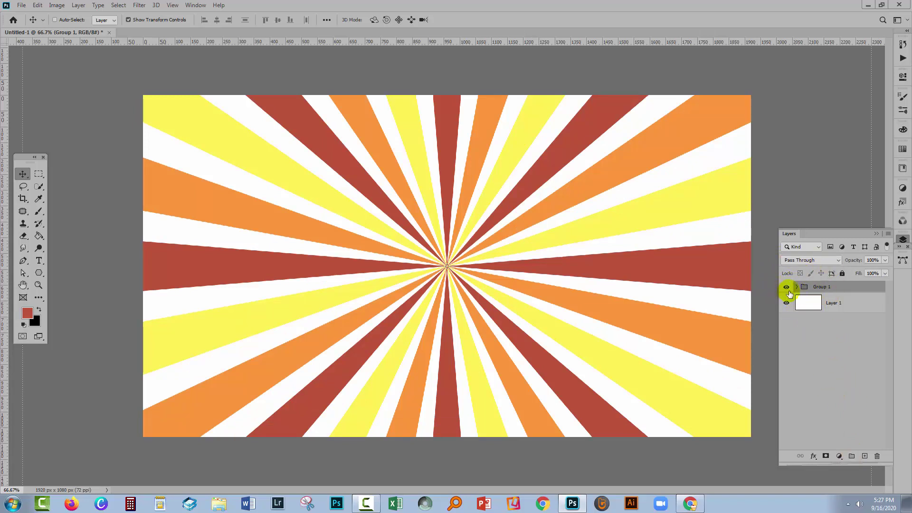
{"action": "left_click", "coordinate": [76, 5]}
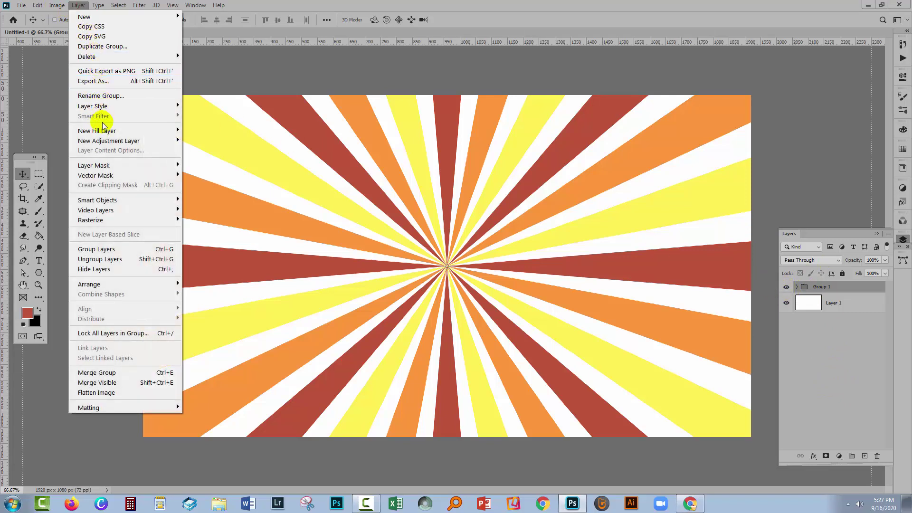
{"action": "left_click", "coordinate": [38, 152]}
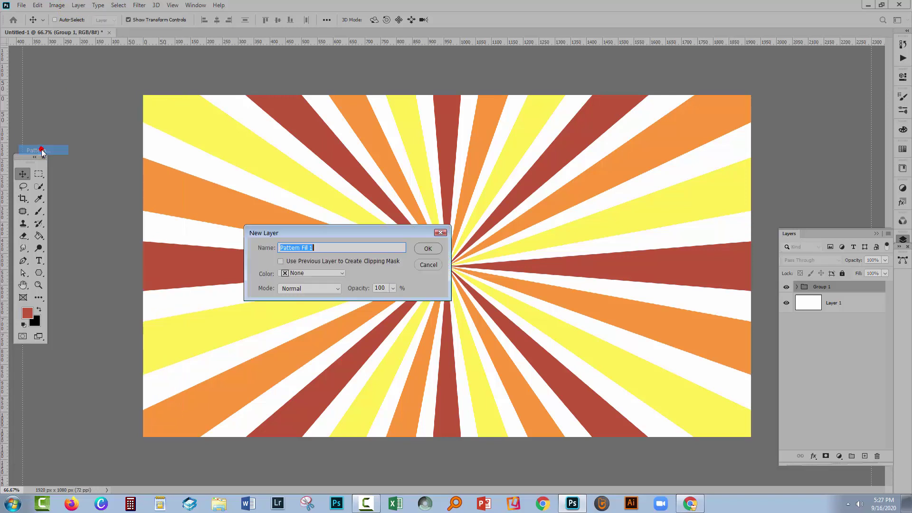
{"action": "left_click", "coordinate": [419, 249]}
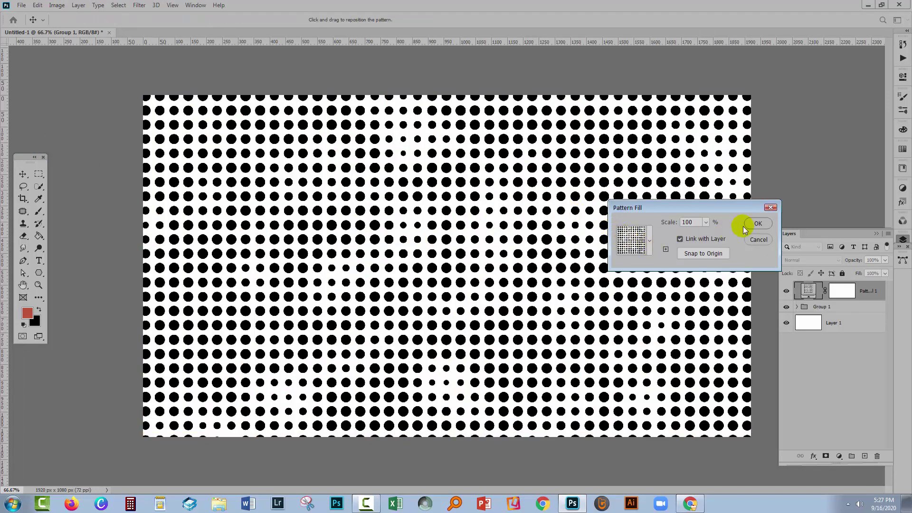
{"action": "left_click", "coordinate": [759, 240]}
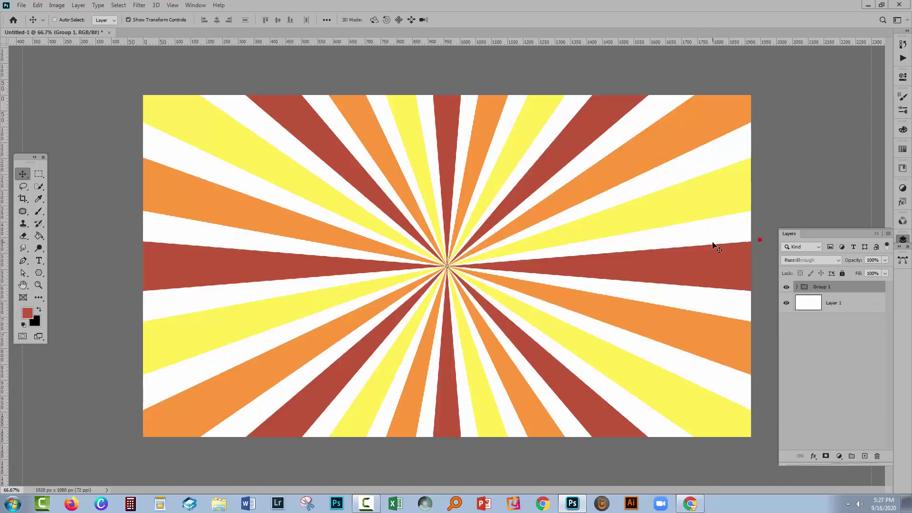
{"action": "left_click", "coordinate": [194, 7]}
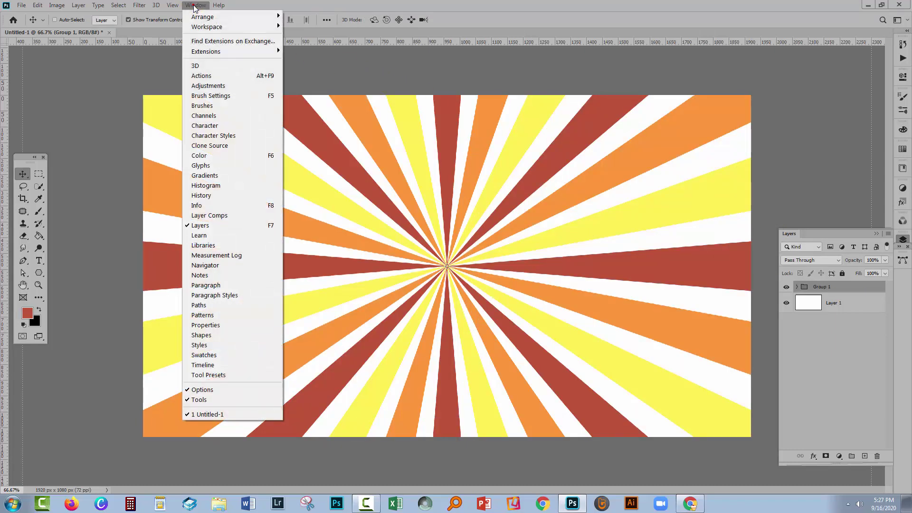
{"action": "left_click", "coordinate": [213, 315]}
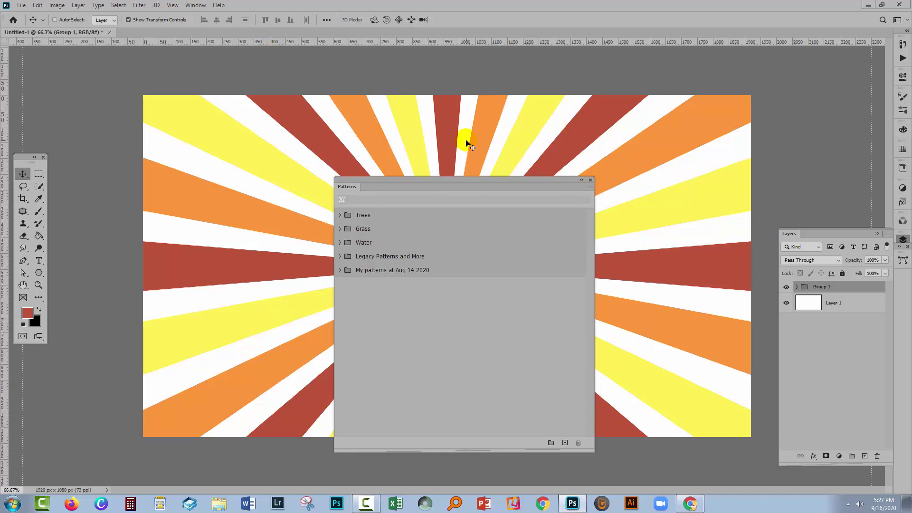
{"action": "left_click", "coordinate": [589, 187]}
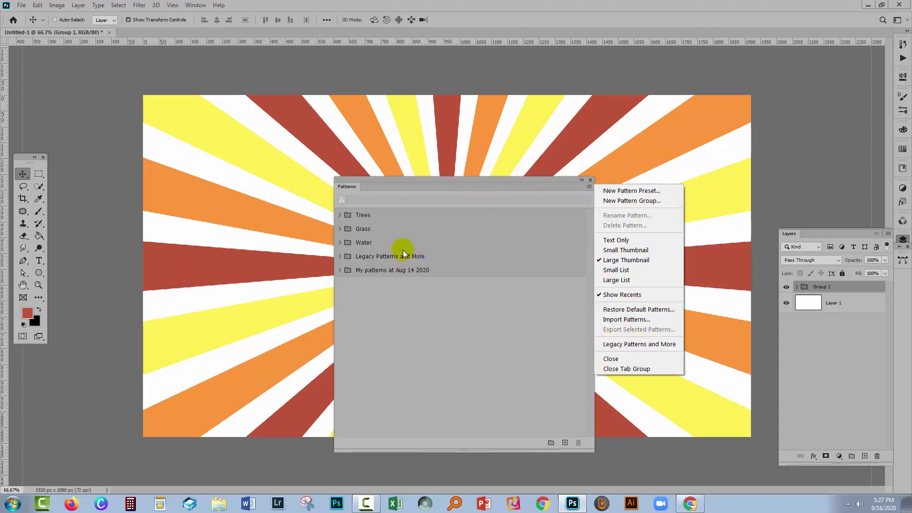
{"action": "left_click", "coordinate": [591, 178]}
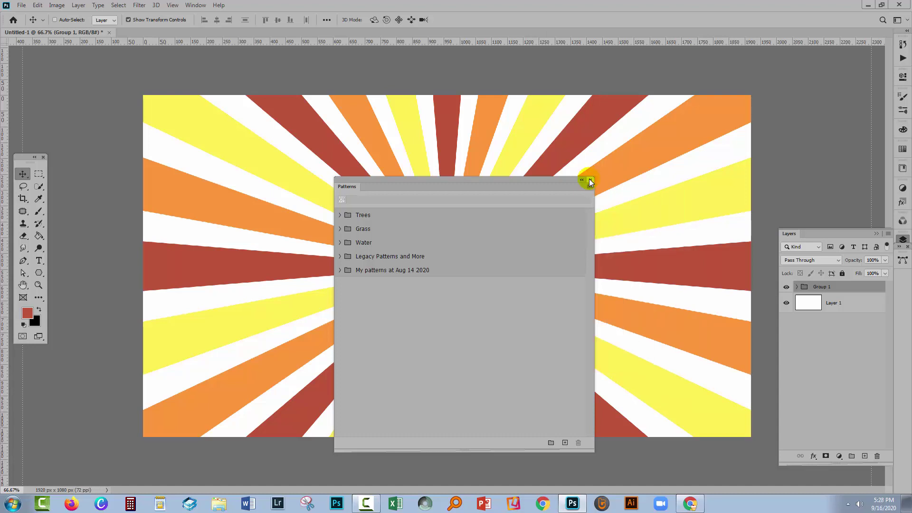
{"action": "left_click", "coordinate": [591, 179]}
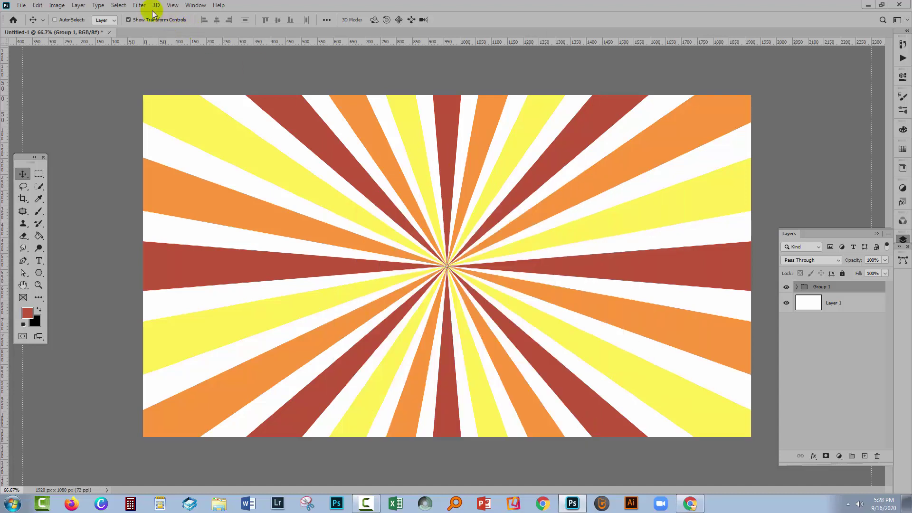
- Create Pattern Fill 1 above Group 1 using the grey granite Texture Fill pattern
{"action": "left_click", "coordinate": [77, 7]}
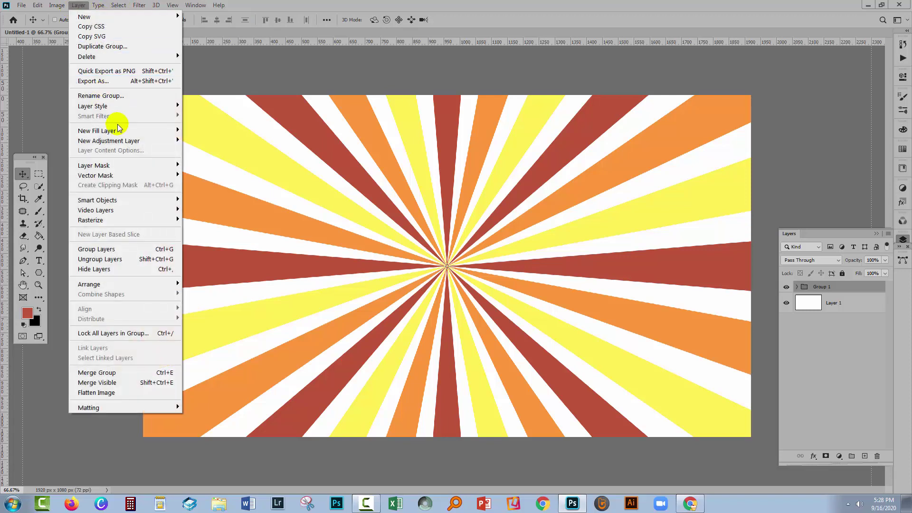
{"action": "mouse_move", "coordinate": [78, 132]}
{"action": "left_click", "coordinate": [50, 150]}
{"action": "left_click", "coordinate": [427, 250]}
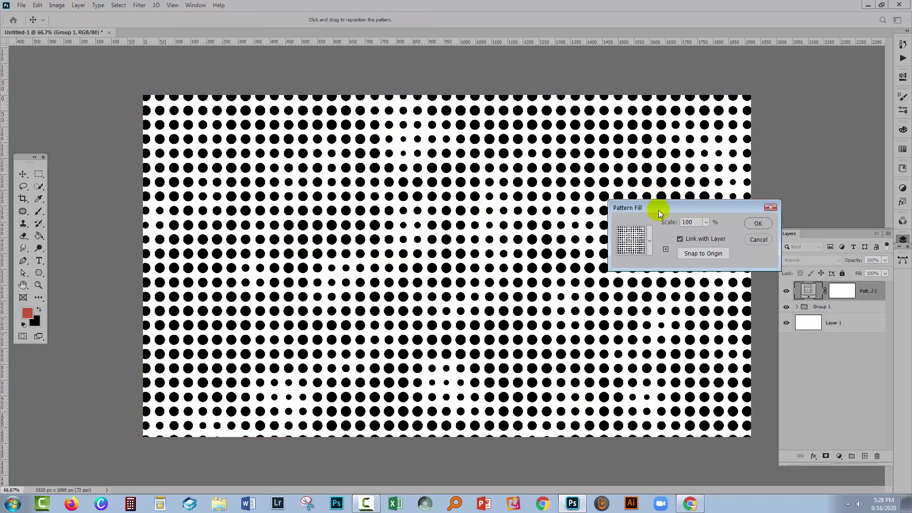
{"action": "left_click", "coordinate": [652, 249]}
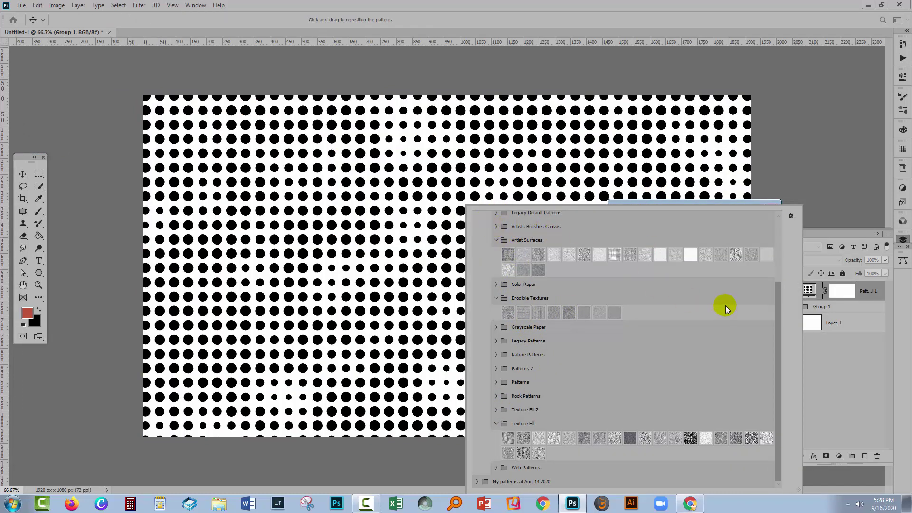
{"action": "left_click_drag", "start_coordinate": [775, 307], "coordinate": [772, 268]}
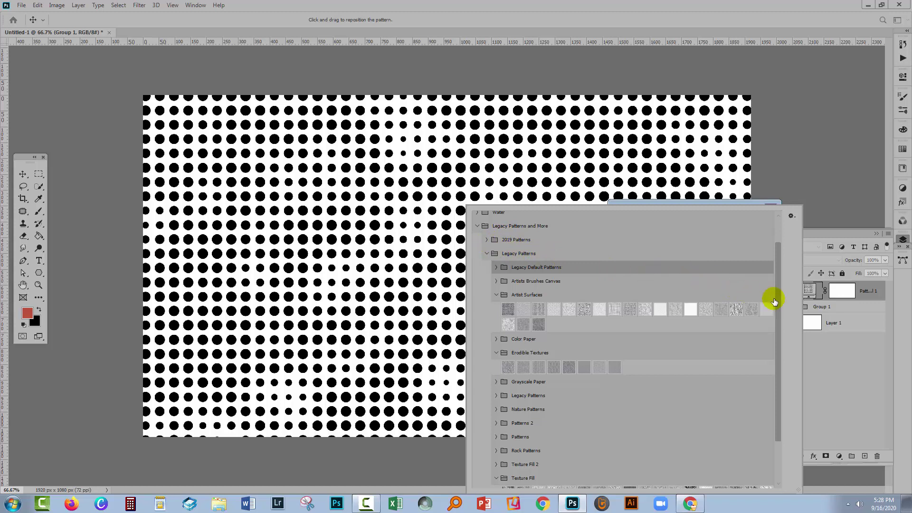
{"action": "left_click_drag", "start_coordinate": [776, 298], "coordinate": [782, 381]}
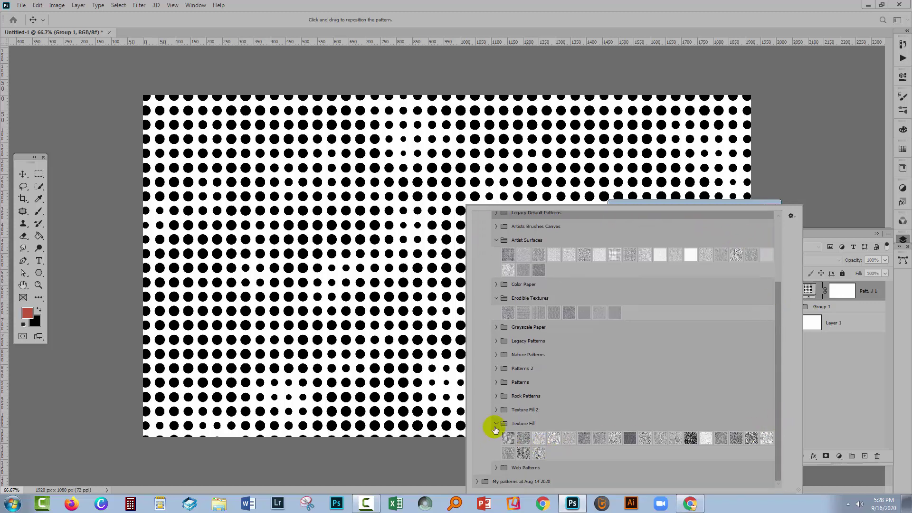
{"action": "left_click", "coordinate": [768, 438]}
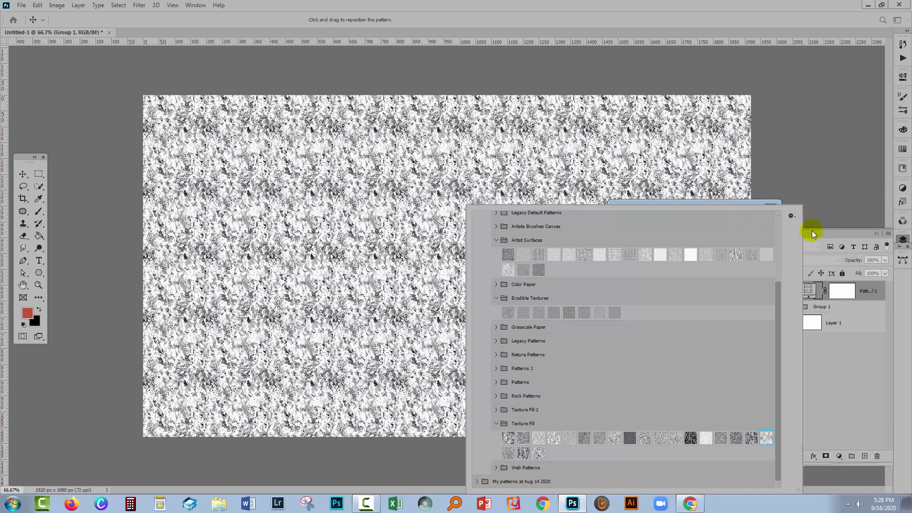
{"action": "left_click", "coordinate": [811, 232]}
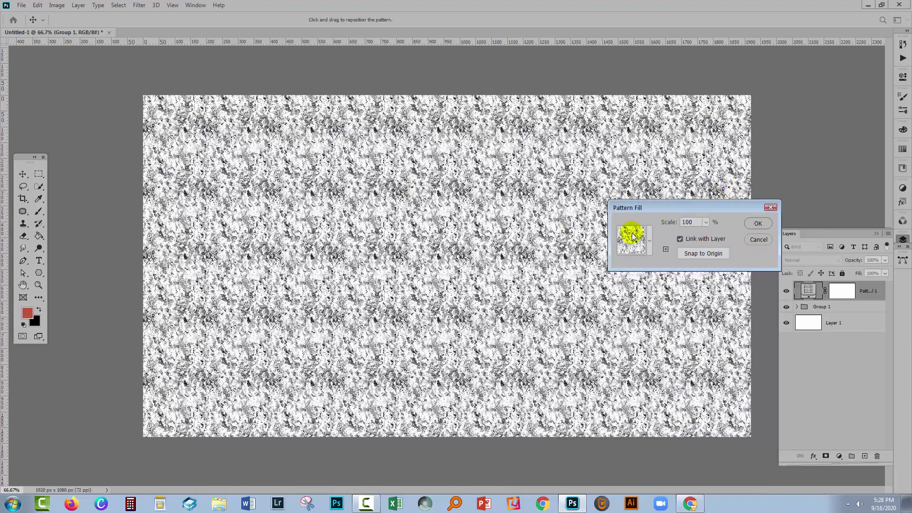
{"action": "left_click", "coordinate": [757, 223]}
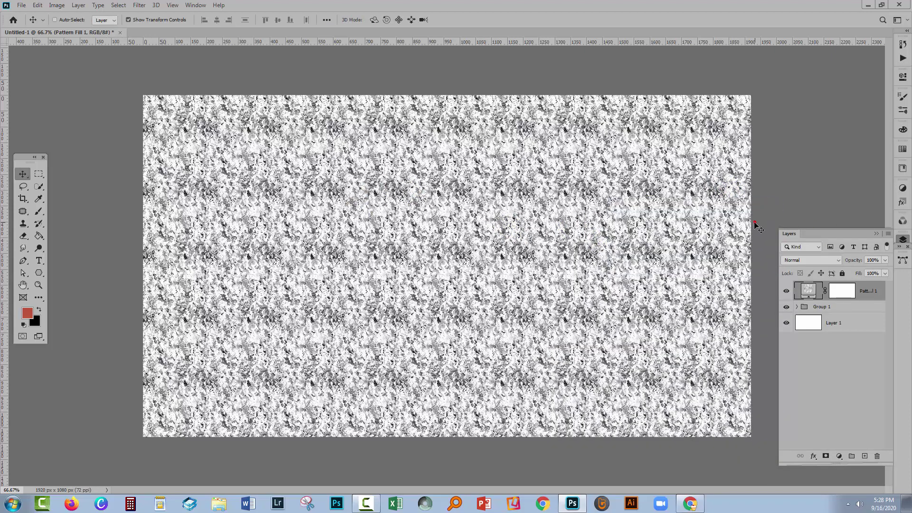
- Toggle Pattern Fill 1's visibility to compare and widen the Layers panel slightly
{"action": "left_click", "coordinate": [785, 291]}
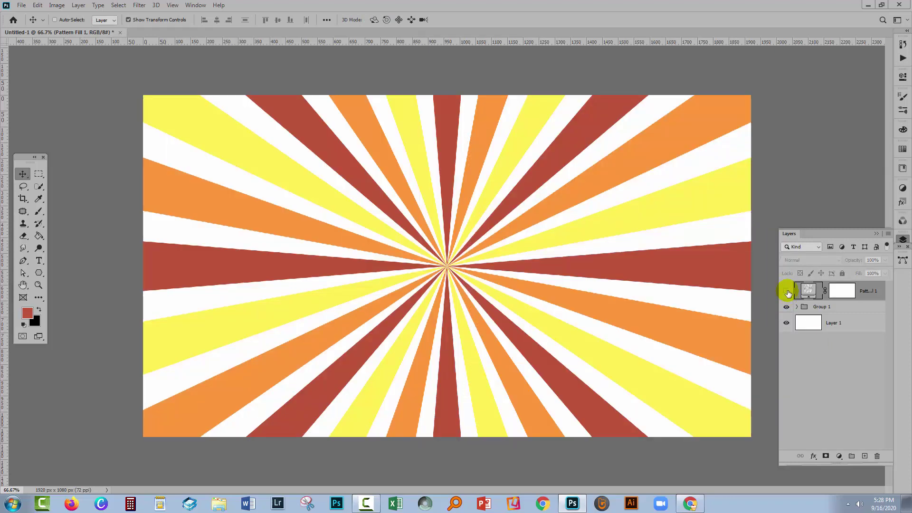
{"action": "left_click", "coordinate": [786, 292]}
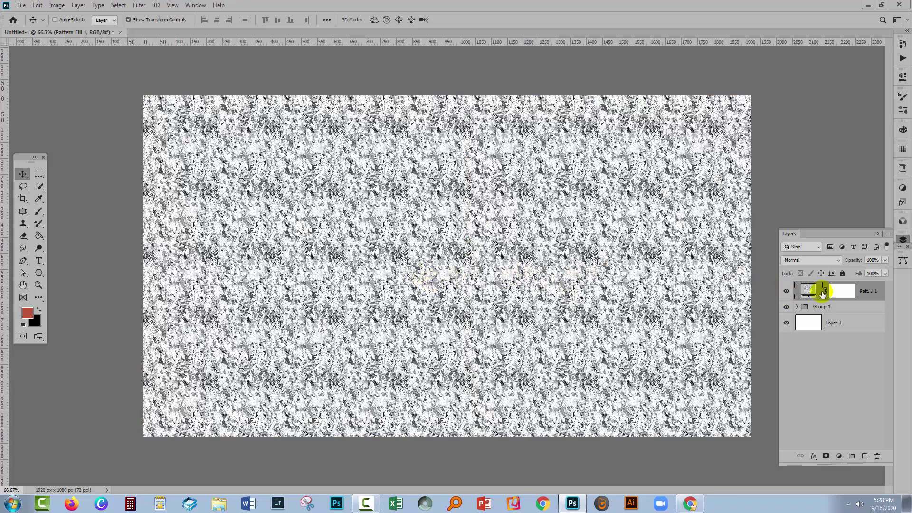
{"action": "left_click", "coordinate": [787, 291]}
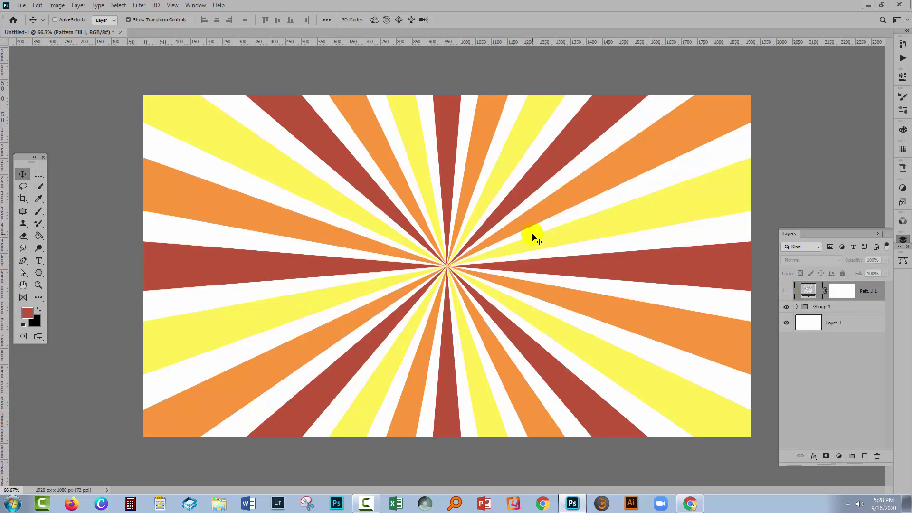
{"action": "left_click", "coordinate": [787, 291]}
{"action": "right_click", "coordinate": [870, 292]}
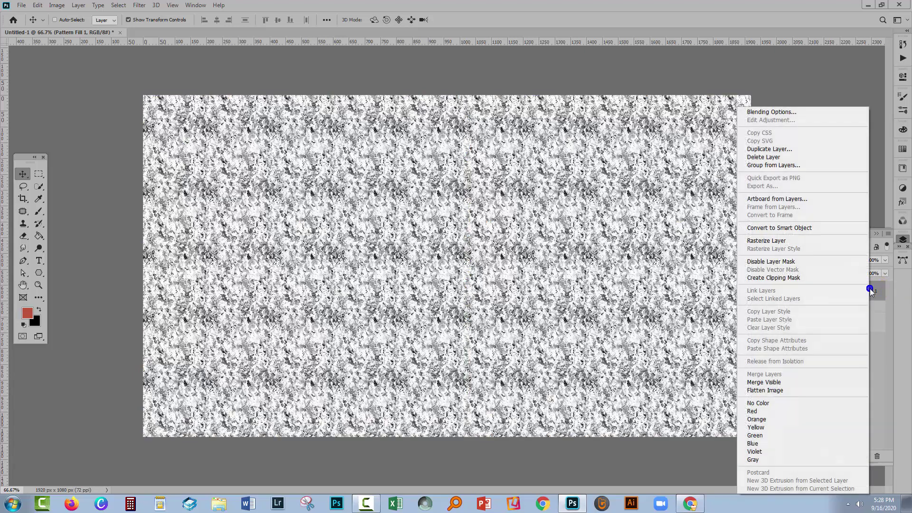
{"action": "left_click", "coordinate": [874, 361]}
{"action": "left_click_drag", "start_coordinate": [737, 356], "coordinate": [735, 356]}
- Rasterize the Pattern Fill 1 layer into an ordinary pixel layer
{"action": "right_click", "coordinate": [797, 291]}
{"action": "right_click", "coordinate": [767, 291]}
{"action": "right_click", "coordinate": [744, 293]}
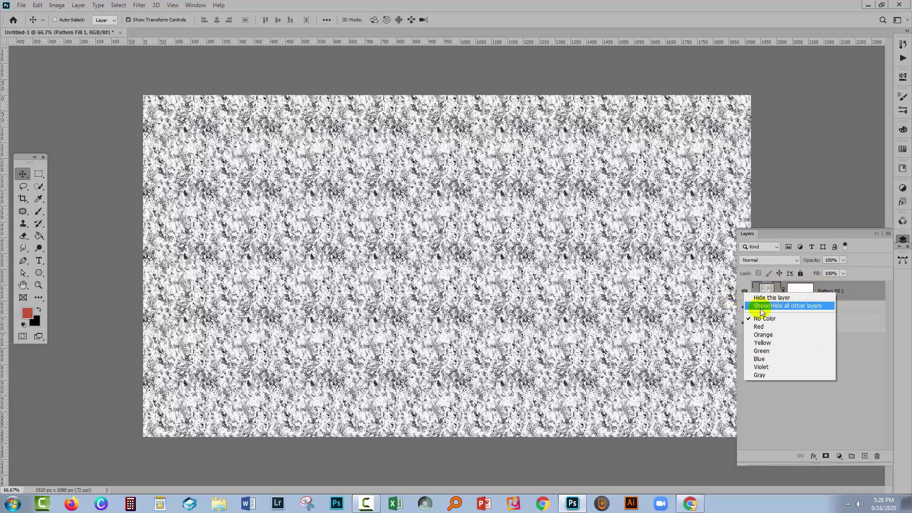
{"action": "left_click", "coordinate": [842, 288]}
{"action": "right_click", "coordinate": [847, 291]}
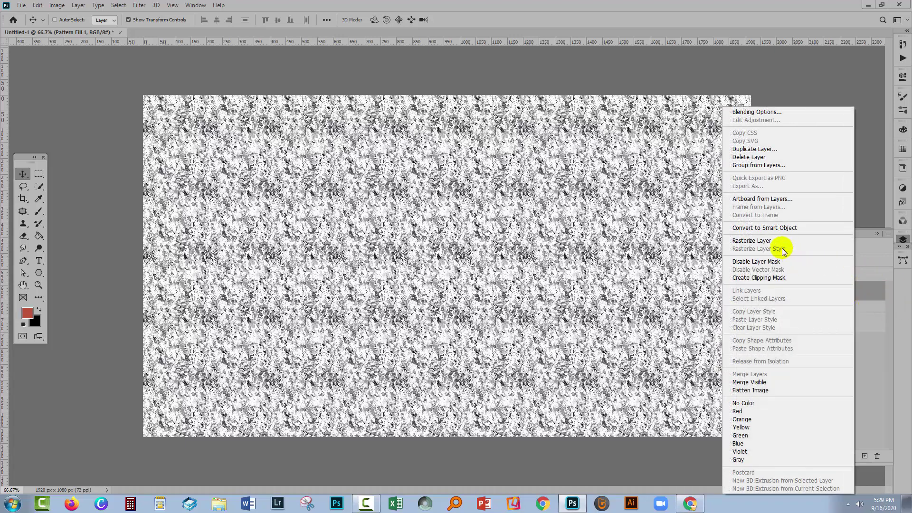
{"action": "left_click", "coordinate": [772, 241]}
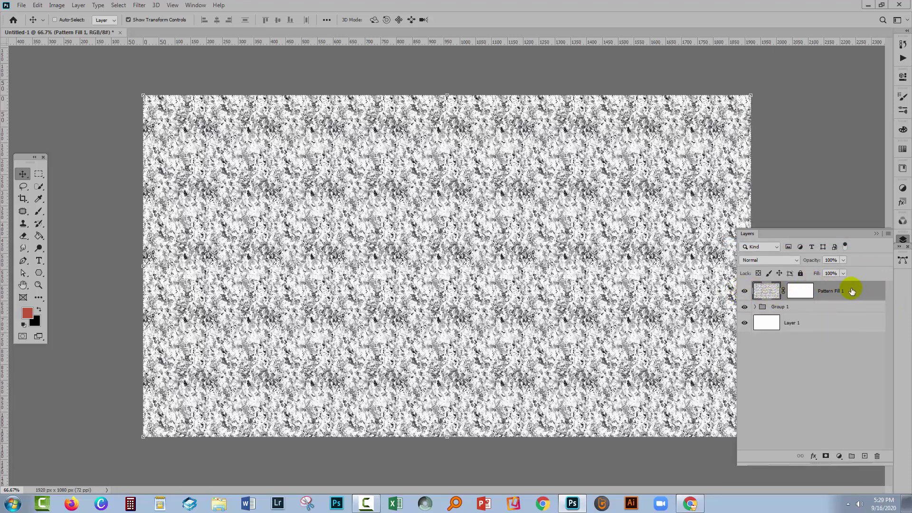
- Move Pattern Fill 1 below Layer 1 and add a white layer mask to Group 1
{"action": "left_click_drag", "start_coordinate": [852, 290], "coordinate": [854, 343]}
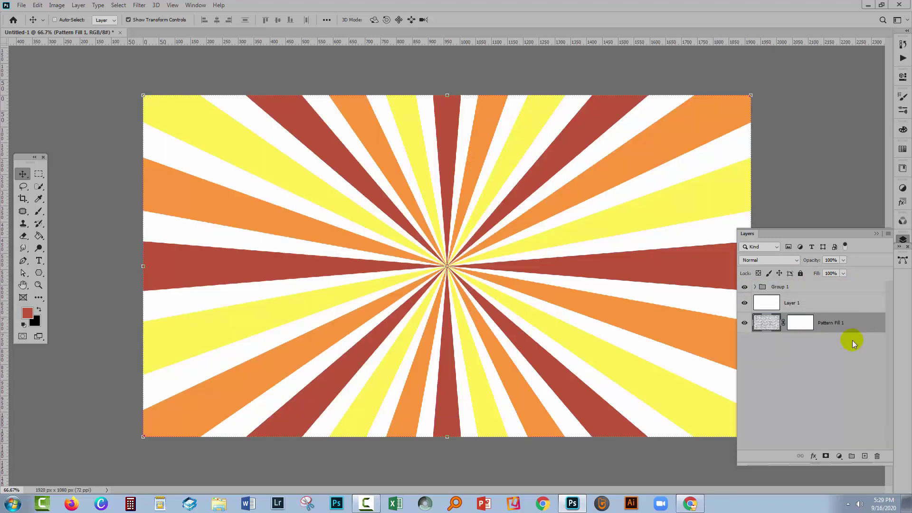
{"action": "left_click", "coordinate": [773, 288]}
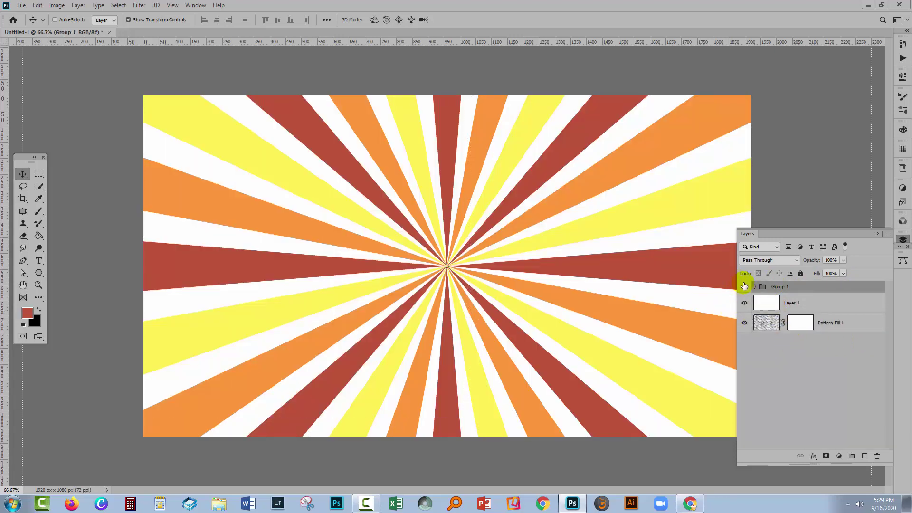
{"action": "left_click", "coordinate": [744, 287]}
{"action": "left_click", "coordinate": [744, 287]}
{"action": "left_click", "coordinate": [827, 457]}
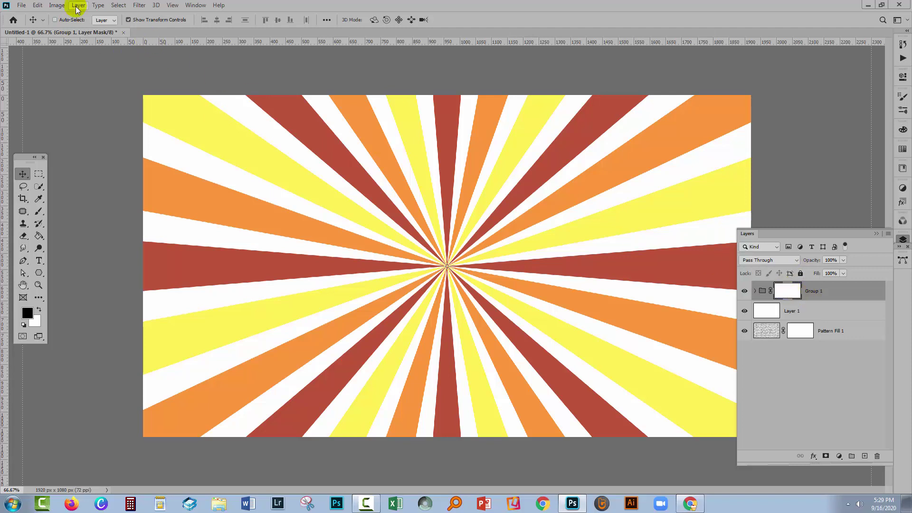
- Use Apply Image to put Pattern Fill 1 into Group 1's mask at 80% opacity, Invert off
{"action": "left_click", "coordinate": [57, 6]}
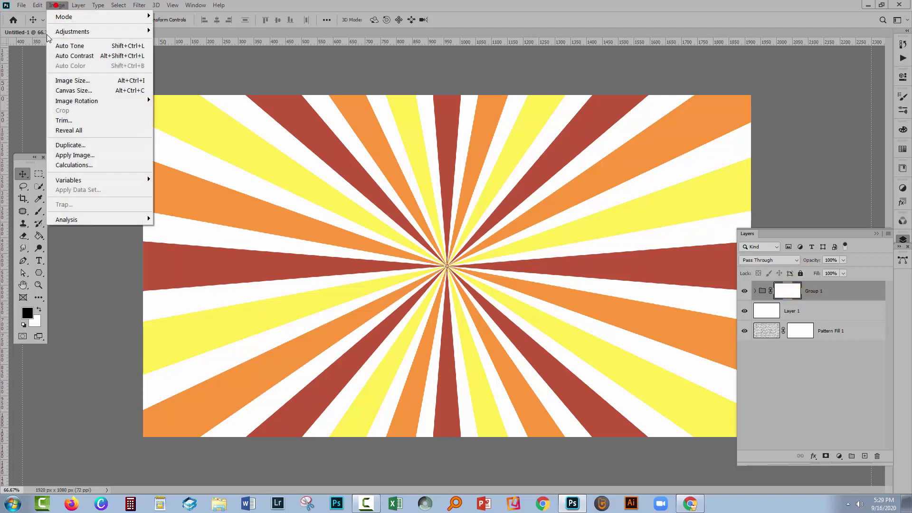
{"action": "left_click", "coordinate": [76, 155]}
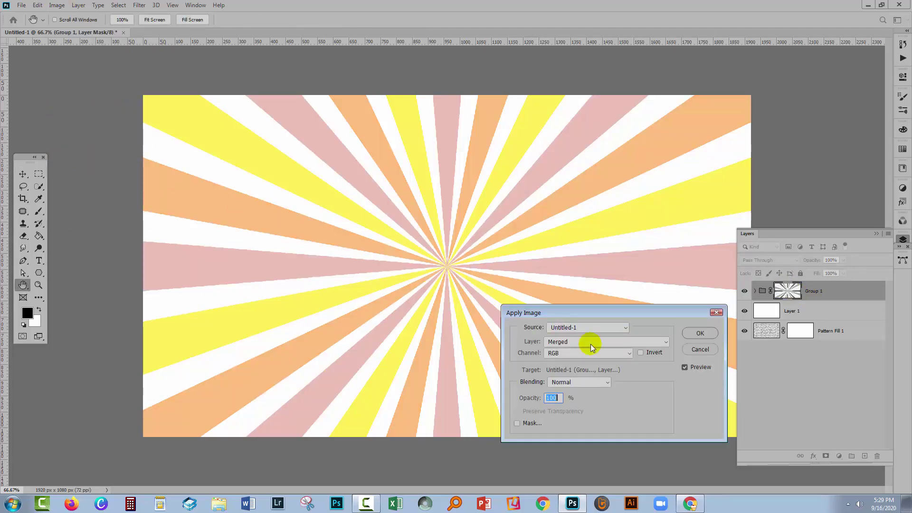
{"action": "left_click_drag", "start_coordinate": [569, 312], "coordinate": [683, 330]}
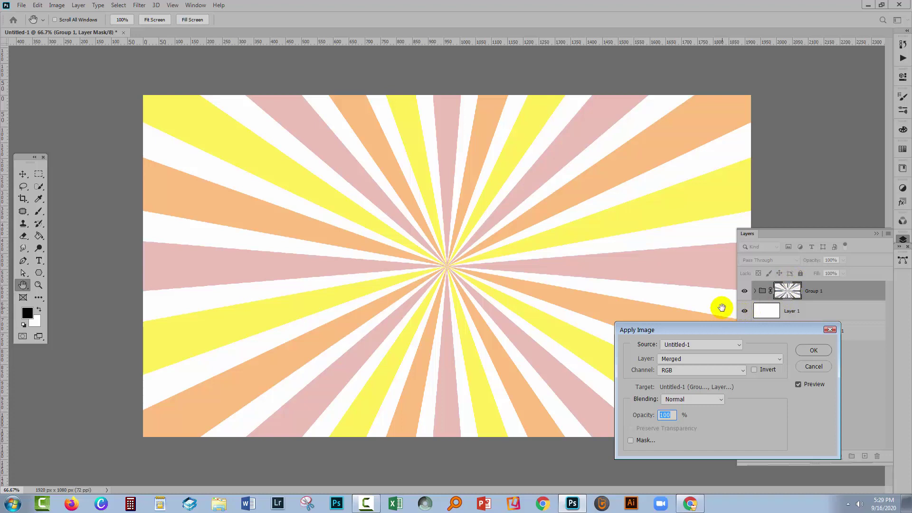
{"action": "left_click", "coordinate": [685, 363]}
{"action": "left_click", "coordinate": [672, 401]}
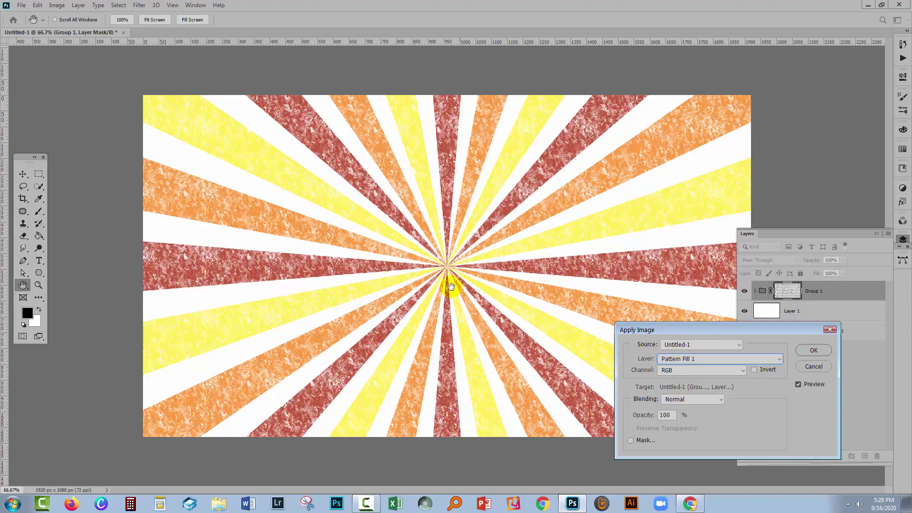
{"action": "left_click_drag", "start_coordinate": [717, 329], "coordinate": [583, 329]}
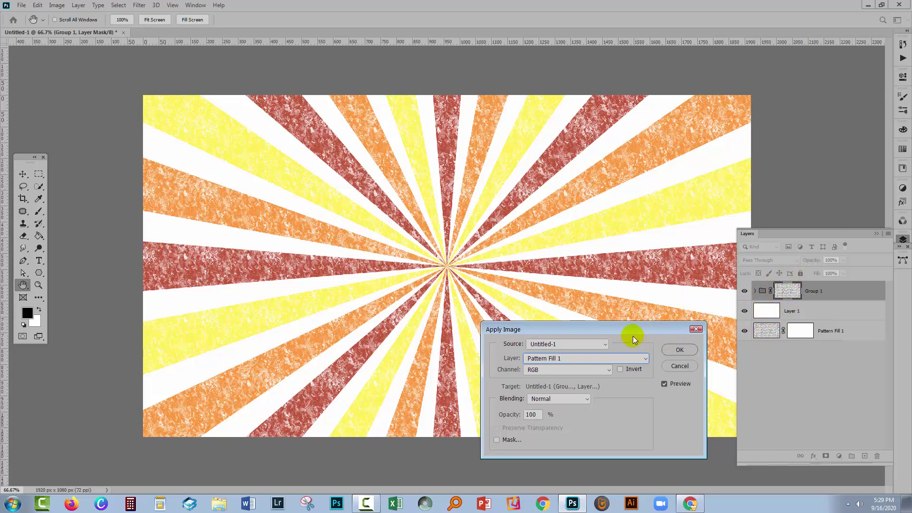
{"action": "left_click_drag", "start_coordinate": [614, 328], "coordinate": [644, 291]}
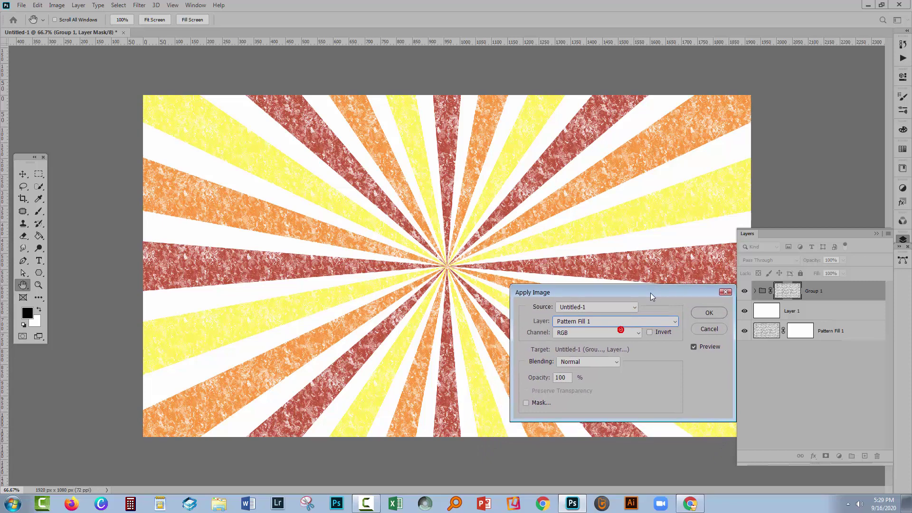
{"action": "left_click", "coordinate": [649, 333]}
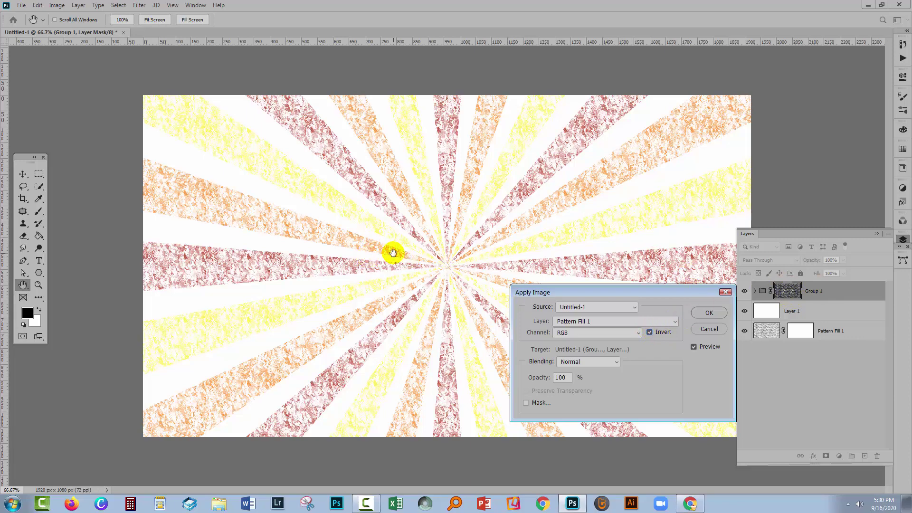
{"action": "left_click", "coordinate": [663, 330]}
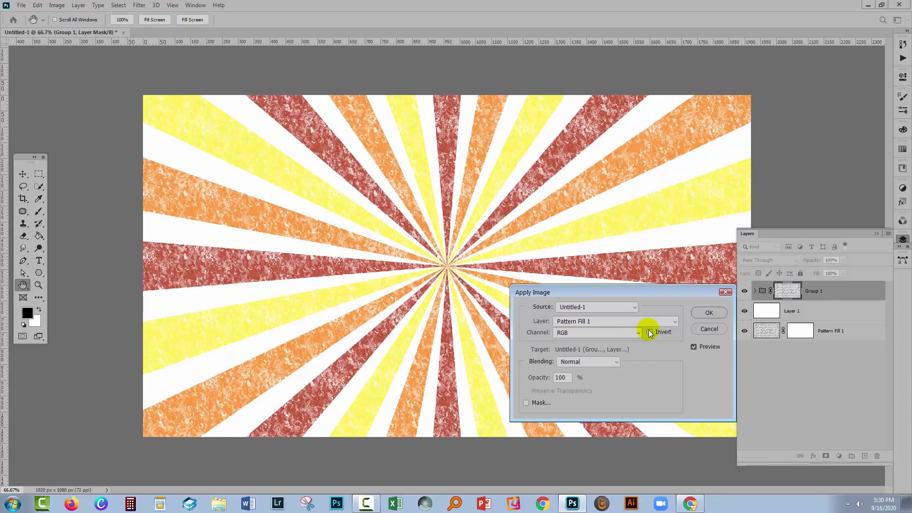
{"action": "double_click", "coordinate": [564, 377]}
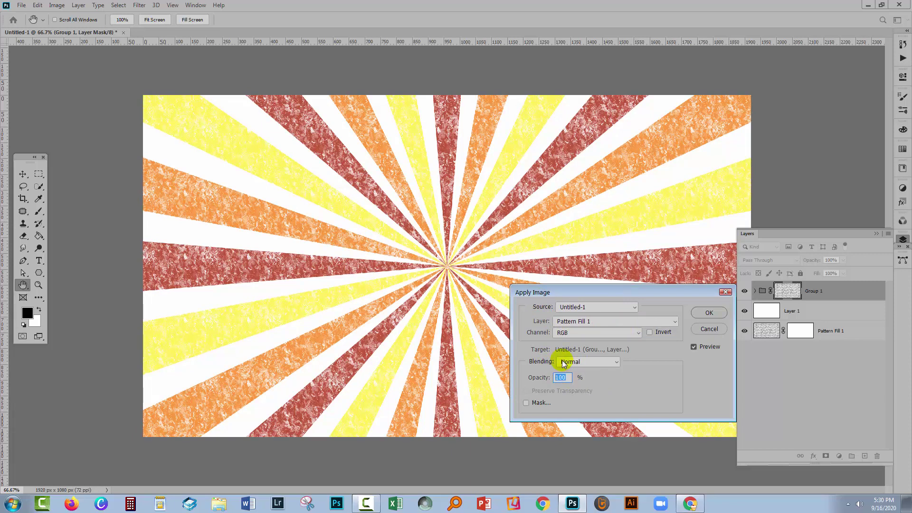
{"action": "type", "text": "80"}
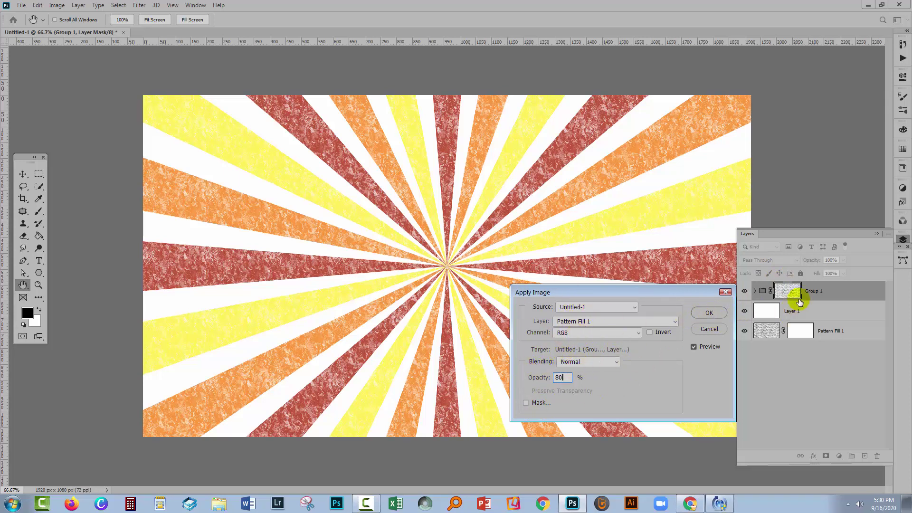
{"action": "left_click", "coordinate": [707, 314]}
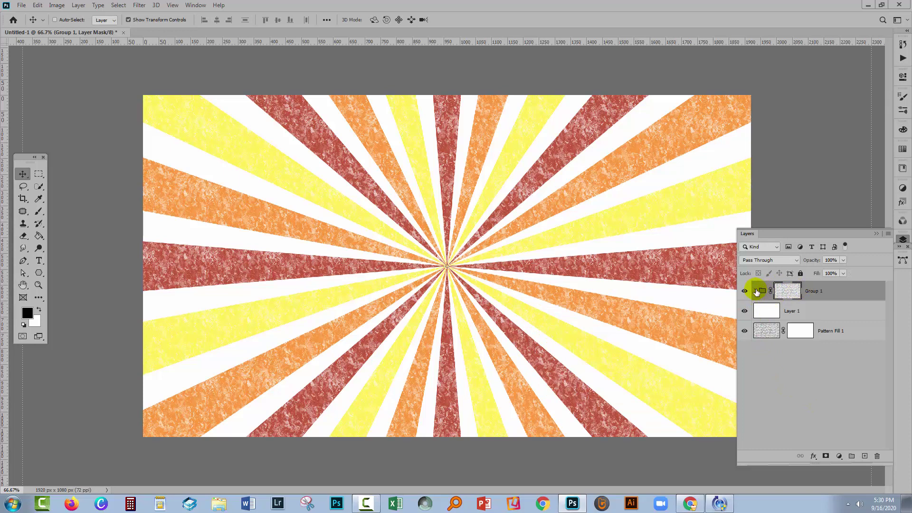
- With Layer 1 selected, set the foreground colour to a dark red
{"action": "left_click", "coordinate": [763, 313]}
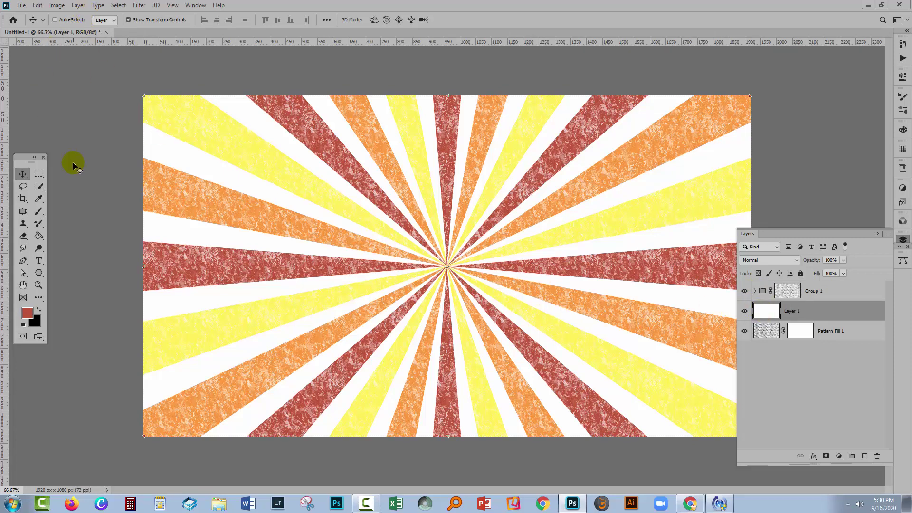
{"action": "left_click", "coordinate": [27, 314]}
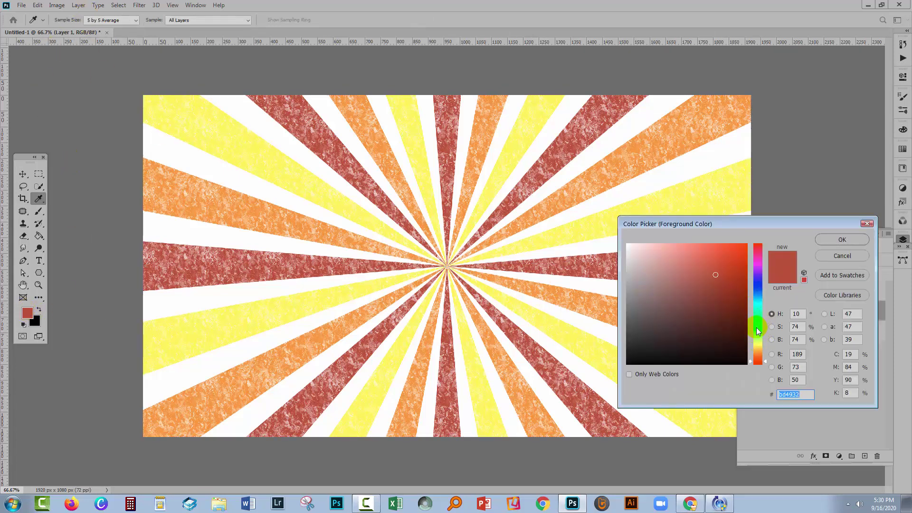
{"action": "left_click_drag", "start_coordinate": [758, 338], "coordinate": [750, 371]}
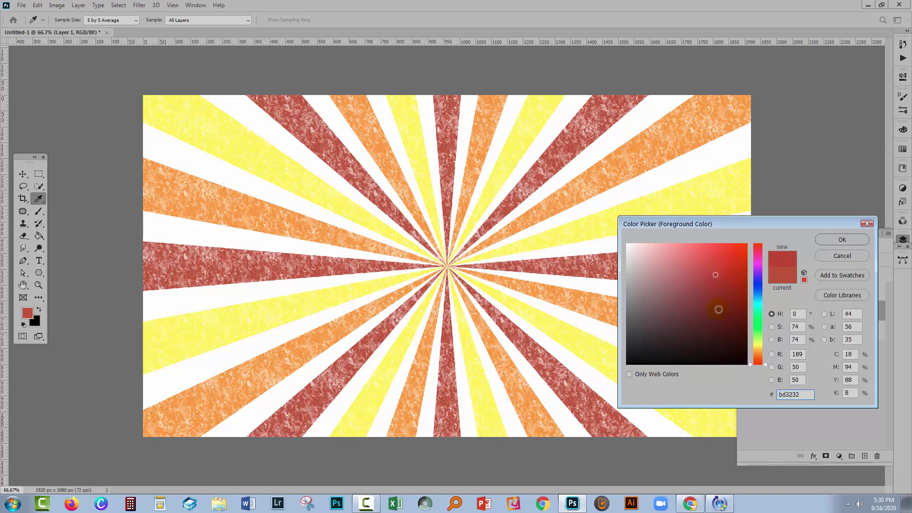
{"action": "left_click_drag", "start_coordinate": [720, 312], "coordinate": [728, 328]}
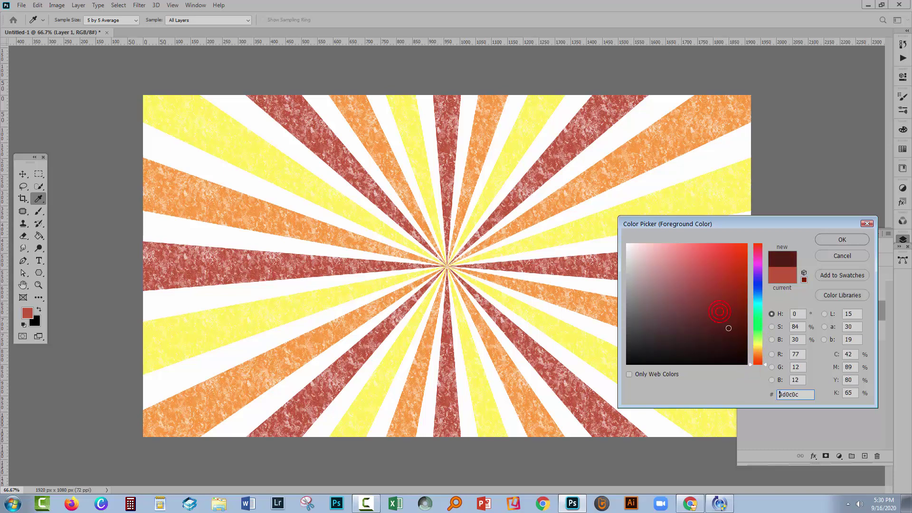
{"action": "left_click", "coordinate": [831, 241]}
- Fill Layer 1 with the dark red using the Paint Bucket, then undo the fill
{"action": "key", "text": "v"}
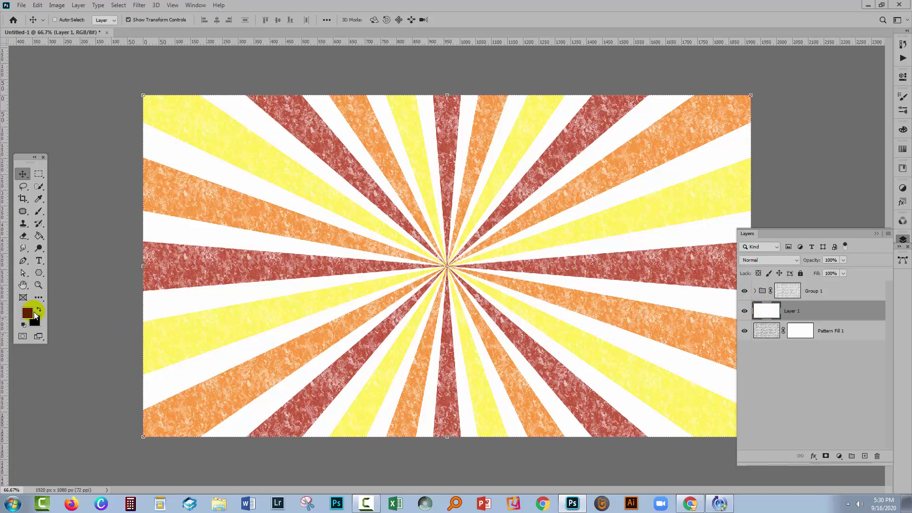
{"action": "left_click", "coordinate": [39, 237]}
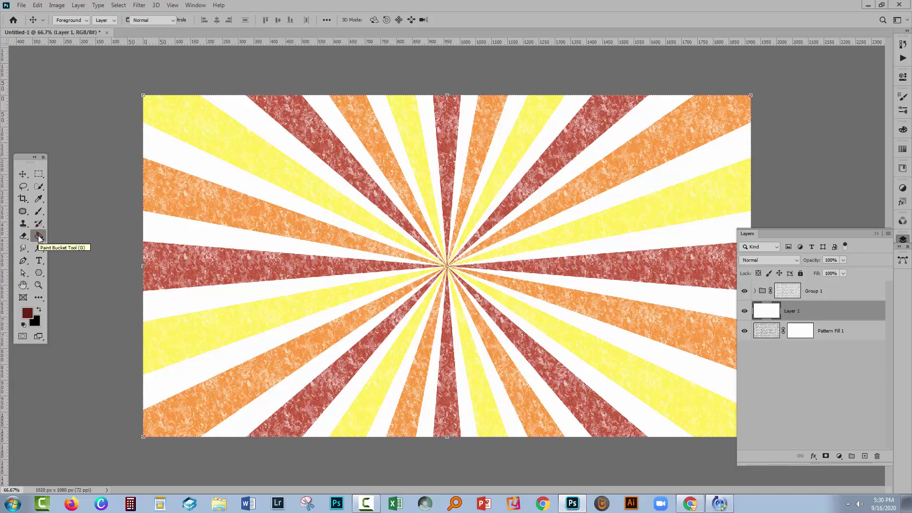
{"action": "left_click", "coordinate": [336, 277]}
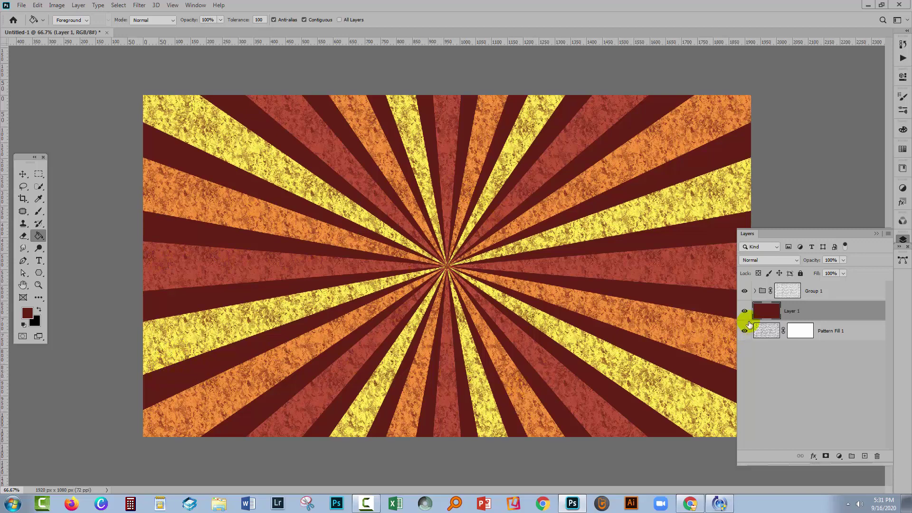
{"action": "left_click_drag", "start_coordinate": [762, 315], "coordinate": [763, 316]}
{"action": "key", "text": "ctrl+z"}
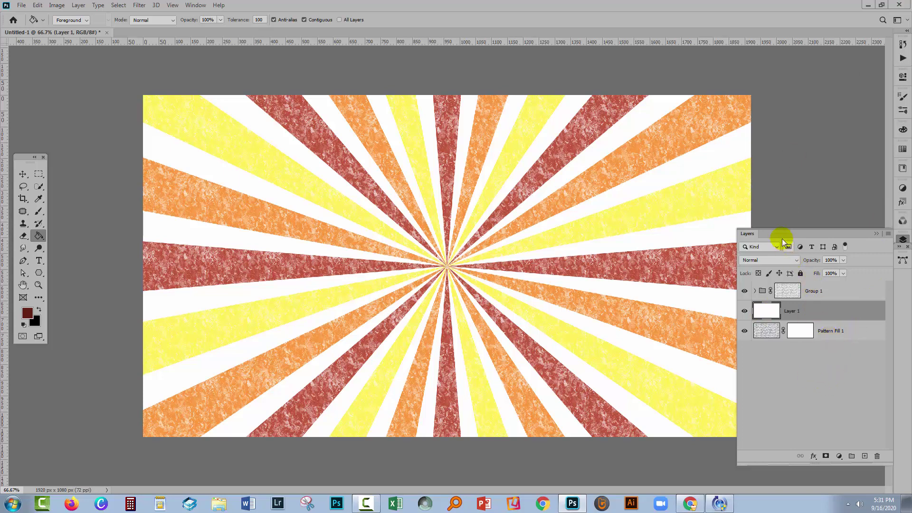
- Close the floating Layers panel to view the textured sunburst unobstructed
{"action": "left_click", "coordinate": [877, 234]}
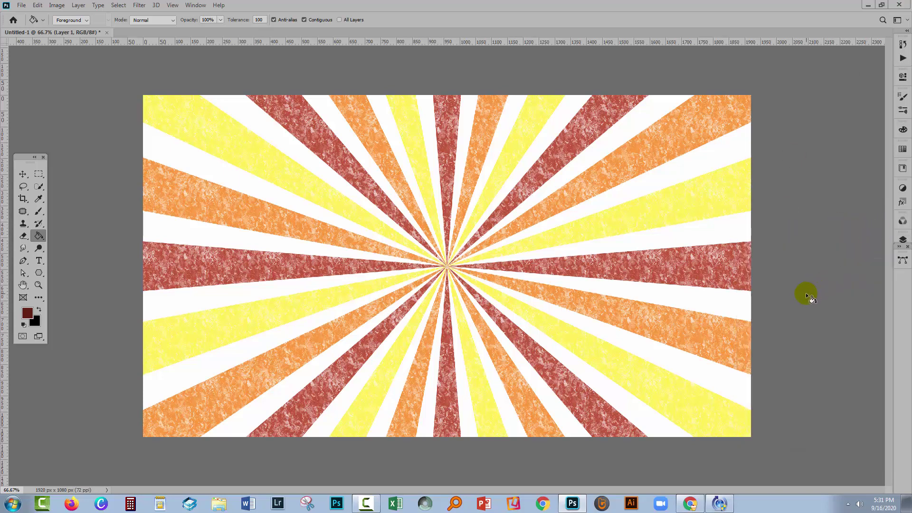